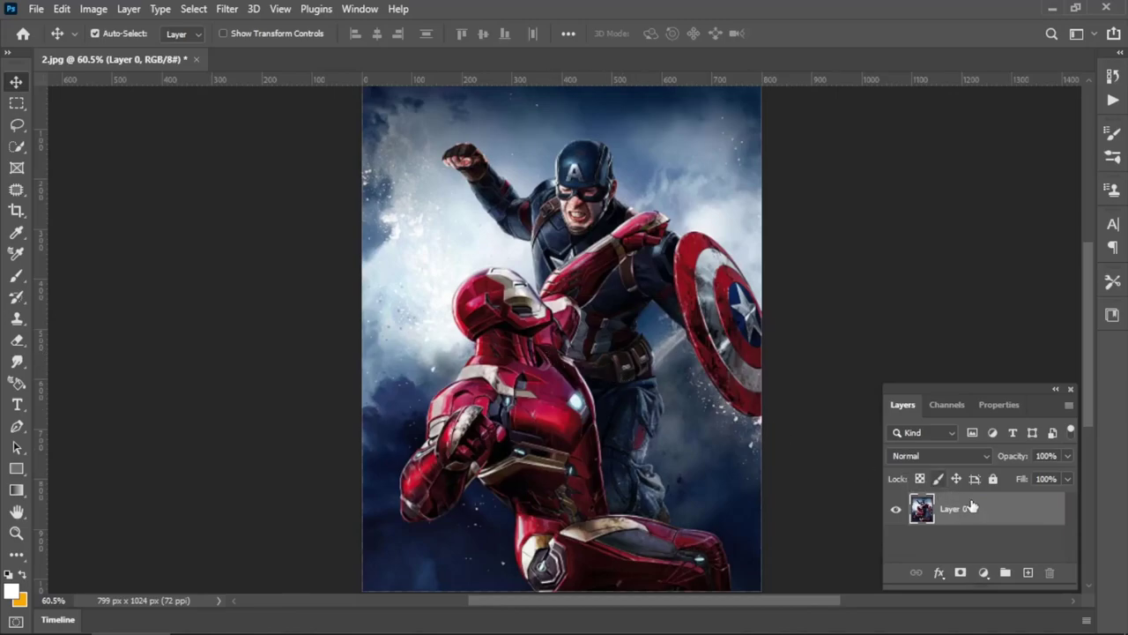
Convert Layer 0, which holds the Captain America vs Iron Man photo, into a smart object
{"action": "right_click", "coordinate": [1008, 516]}
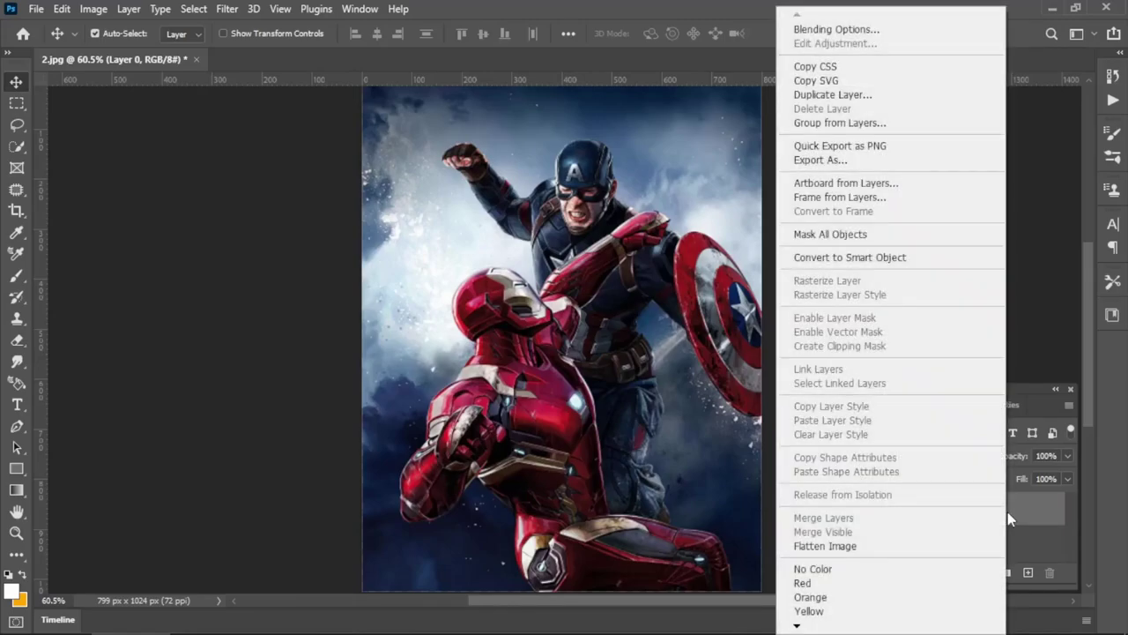
{"action": "left_click", "coordinate": [861, 257]}
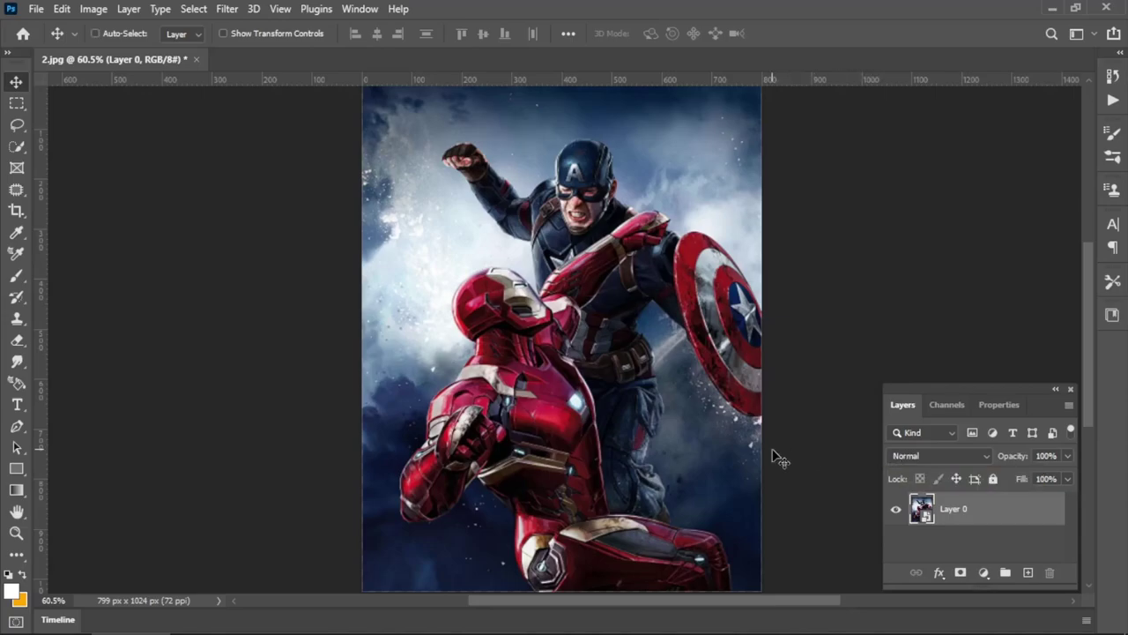
Duplicate Layer 0 and name the copy 'Outline'
{"action": "key", "text": "ctrl+j"}
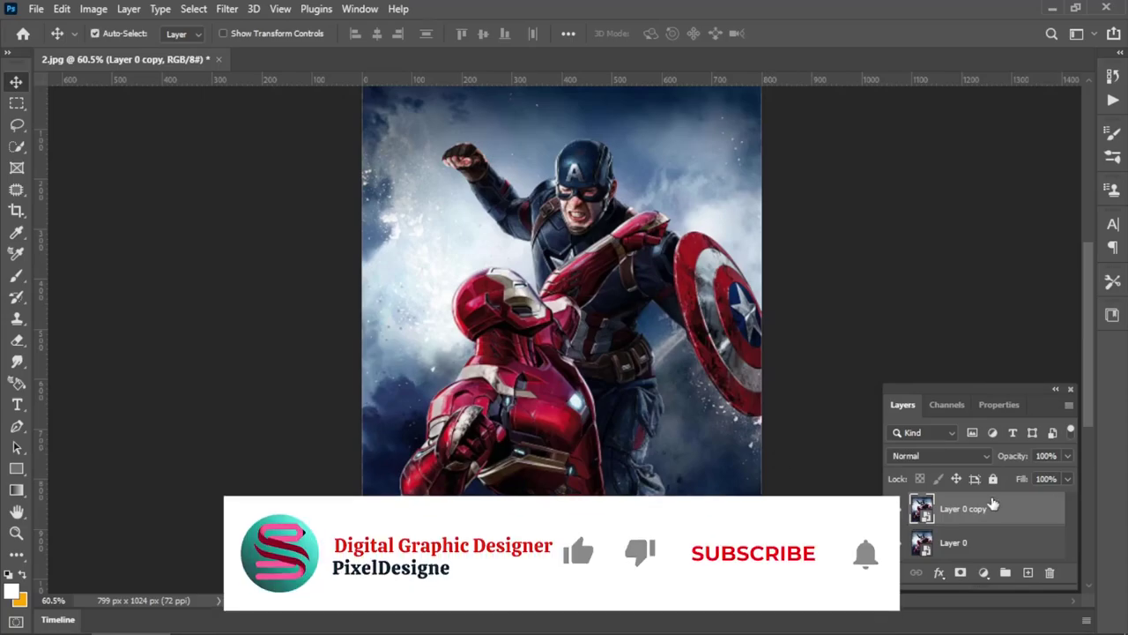
{"action": "double_click", "coordinate": [960, 509]}
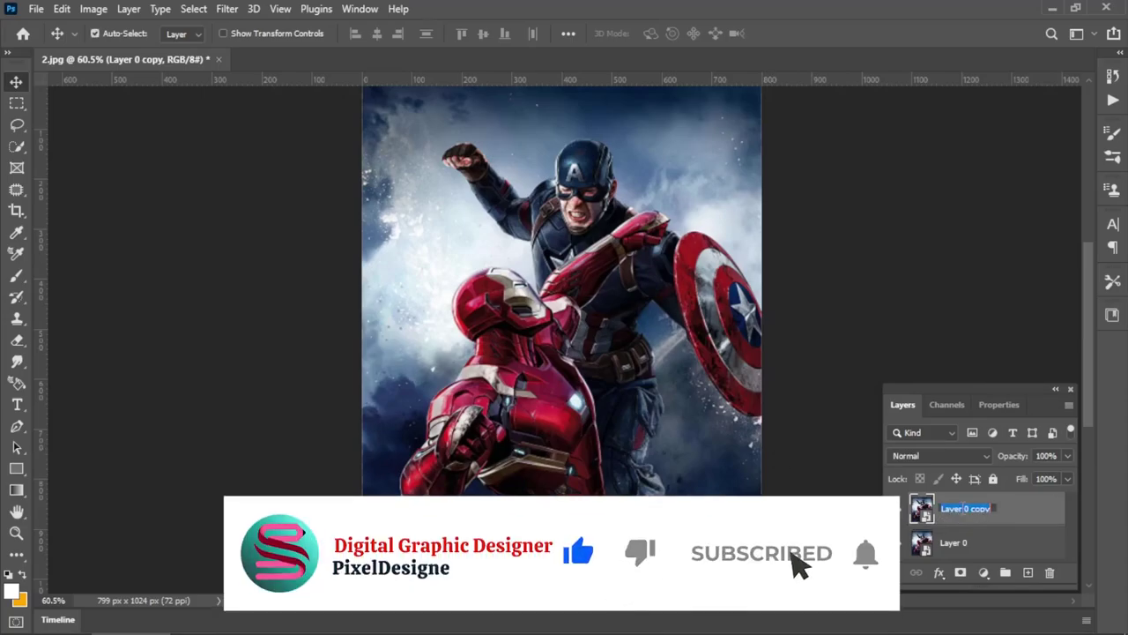
{"action": "type", "text": "Outline"}
{"action": "key", "text": "Return"}
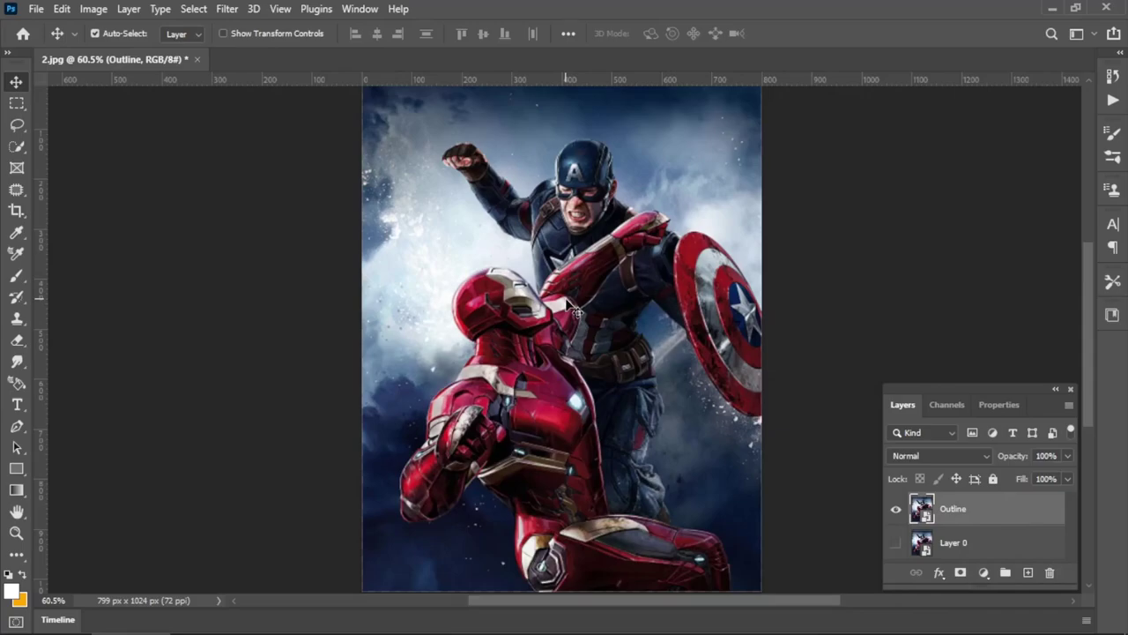
Apply the Artistic Poster Edges filter to Outline with Edge Thickness 0, Intensity 2, Posterization 2
{"action": "left_click", "coordinate": [228, 10]}
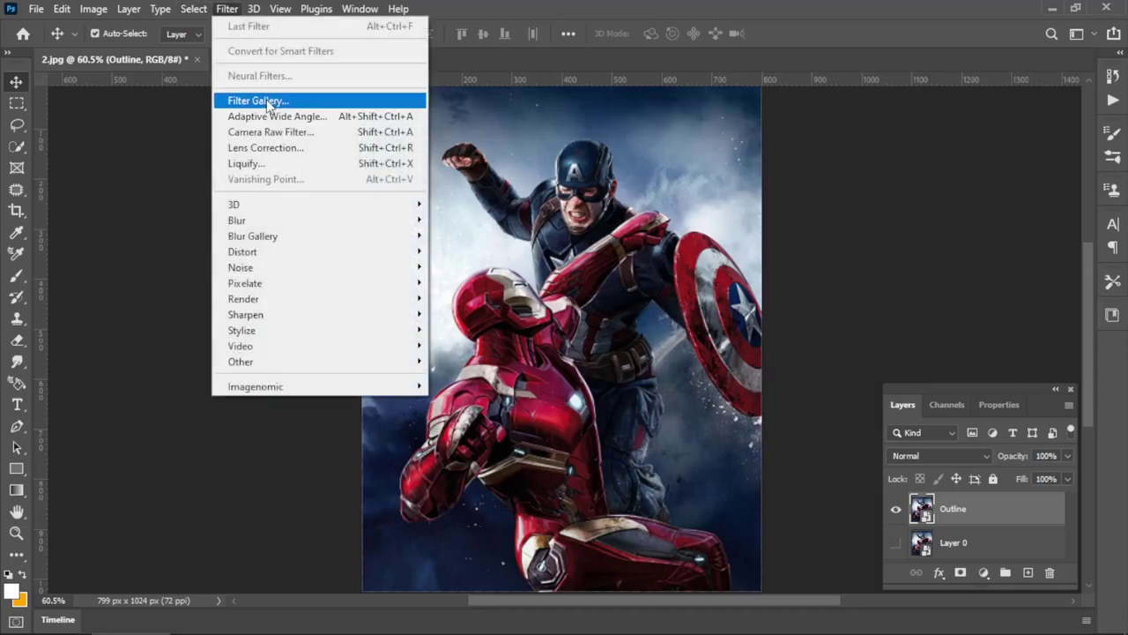
{"action": "left_click", "coordinate": [267, 101]}
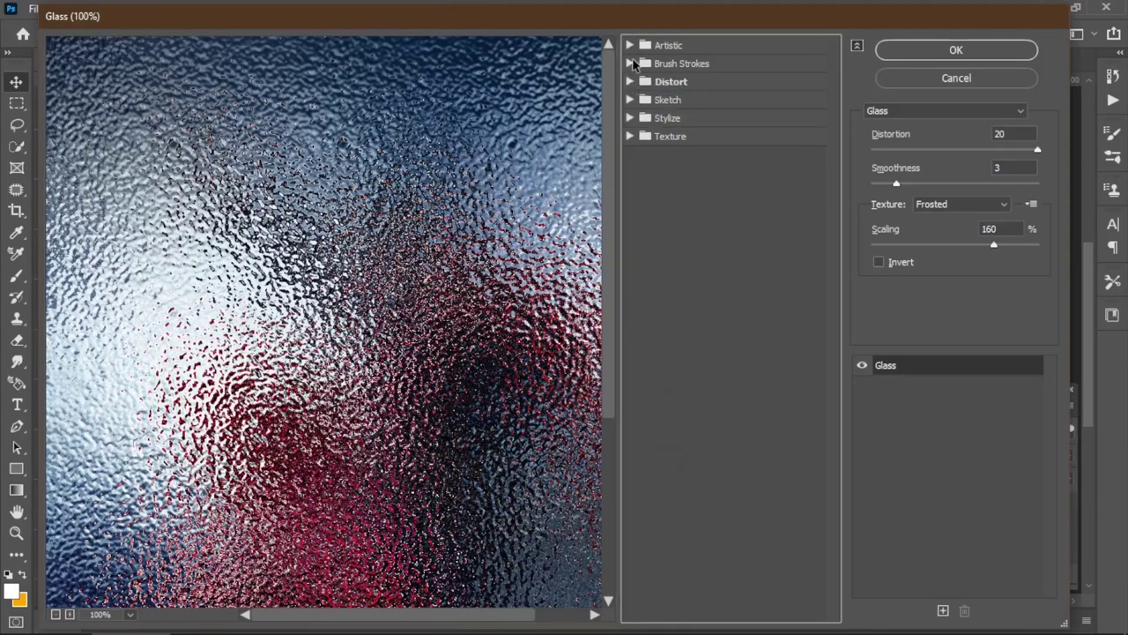
{"action": "left_click", "coordinate": [633, 46]}
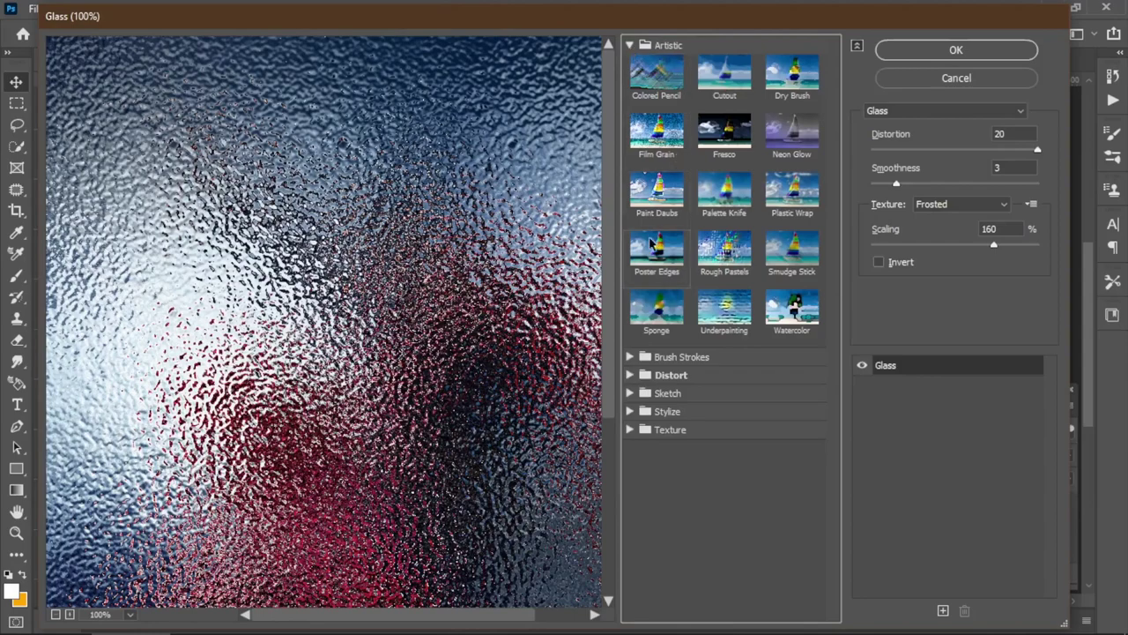
{"action": "left_click", "coordinate": [654, 256]}
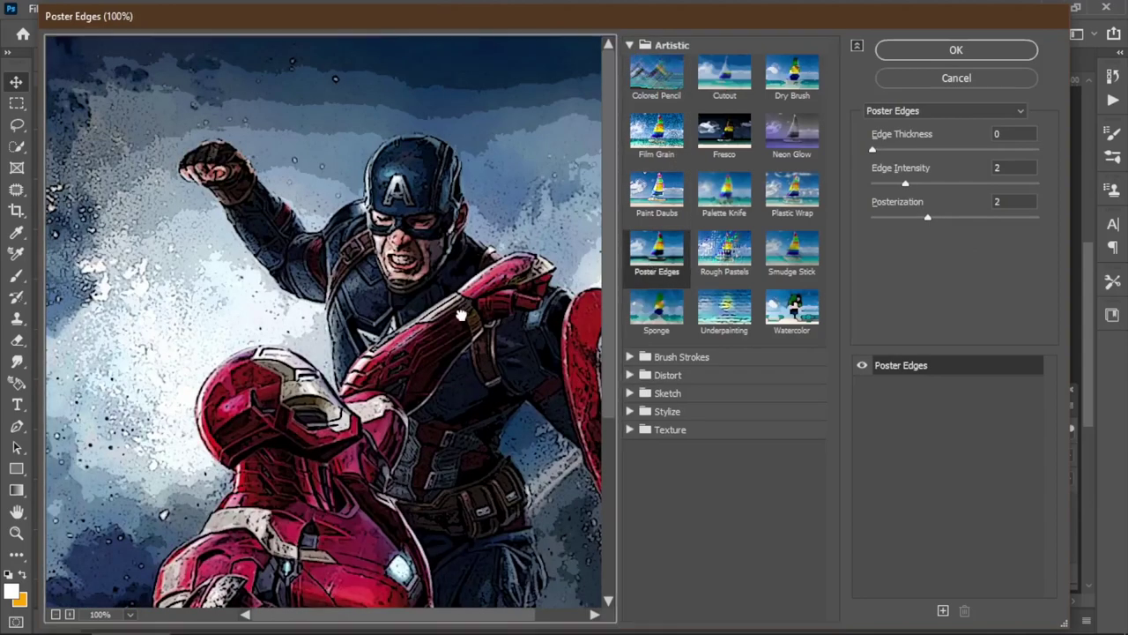
{"action": "left_click_drag", "start_coordinate": [460, 314], "coordinate": [433, 252]}
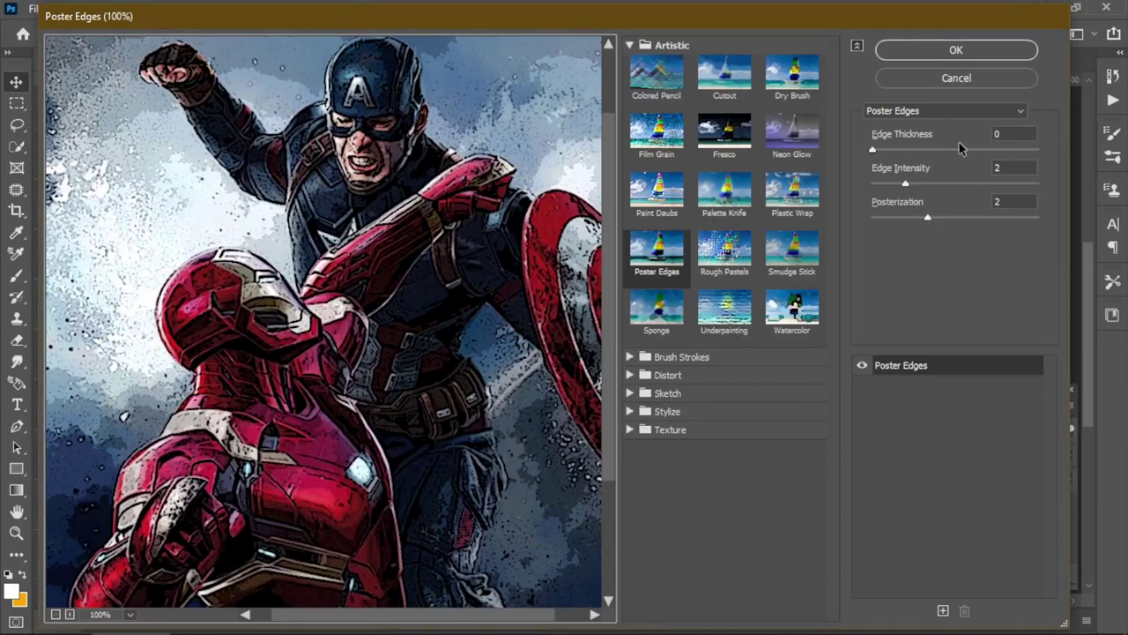
{"action": "left_click", "coordinate": [995, 134]}
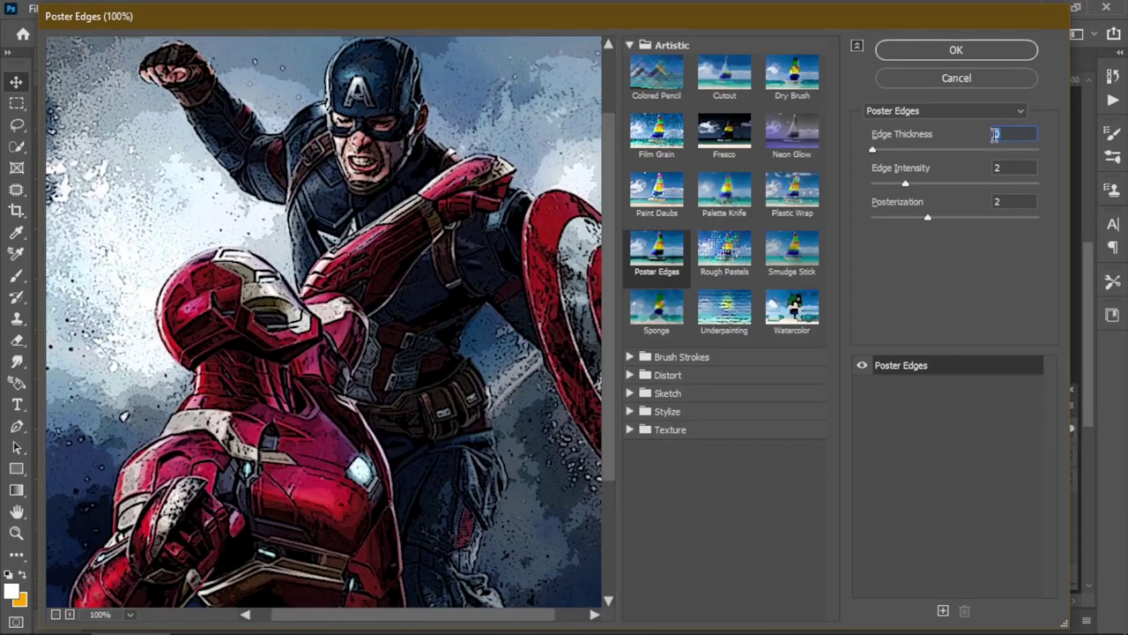
{"action": "type", "text": "0"}
{"action": "left_click", "coordinate": [1011, 202]}
{"action": "left_click", "coordinate": [921, 49]}
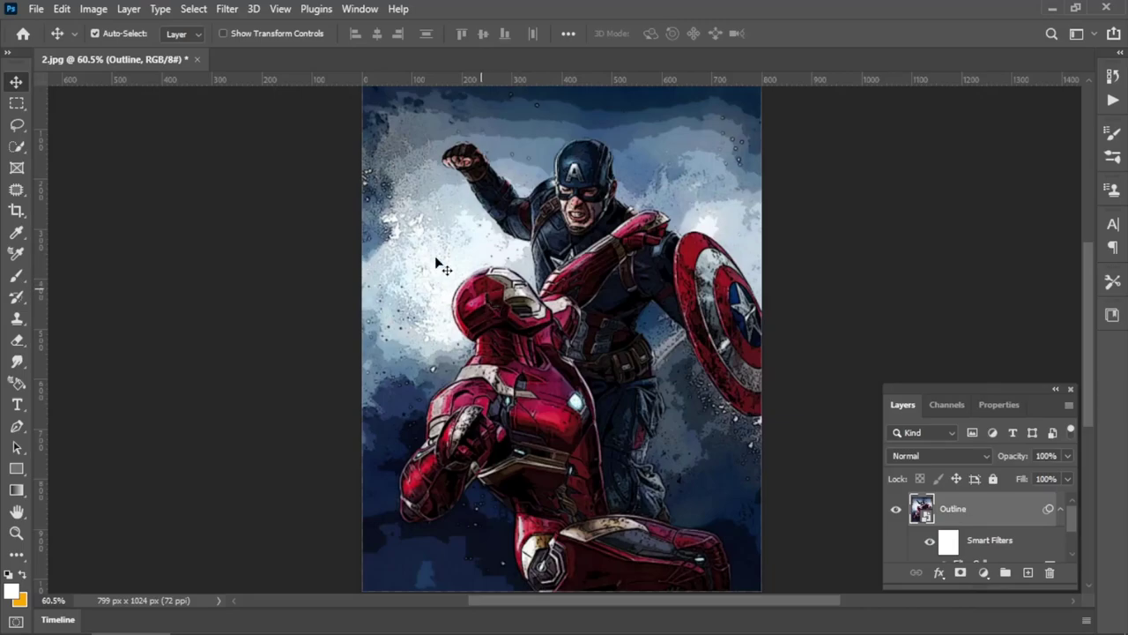
Apply a Threshold adjustment to Outline at a low single-digit level for black-and-white line art
{"action": "left_click", "coordinate": [104, 13]}
{"action": "mouse_move", "coordinate": [141, 51]}
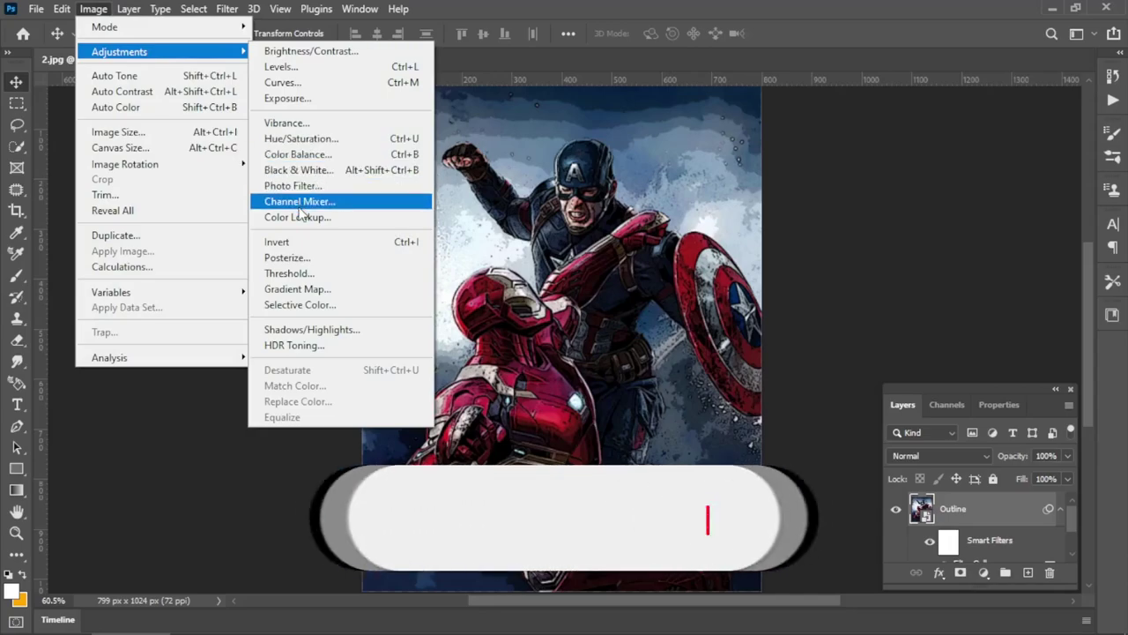
{"action": "left_click", "coordinate": [291, 273]}
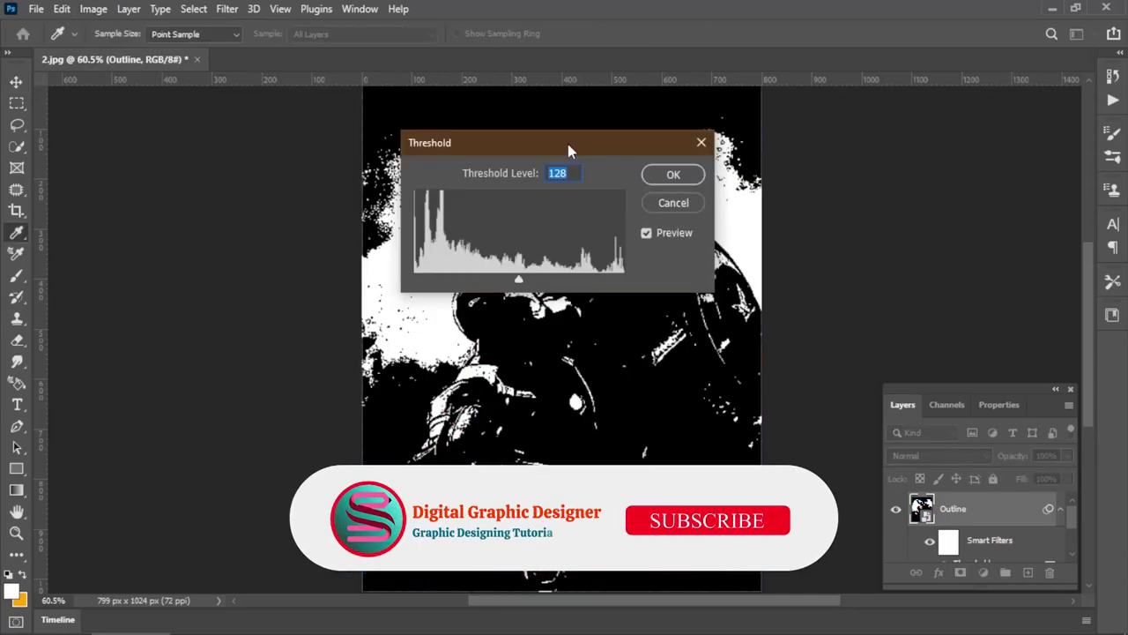
{"action": "left_click_drag", "start_coordinate": [568, 143], "coordinate": [308, 261]}
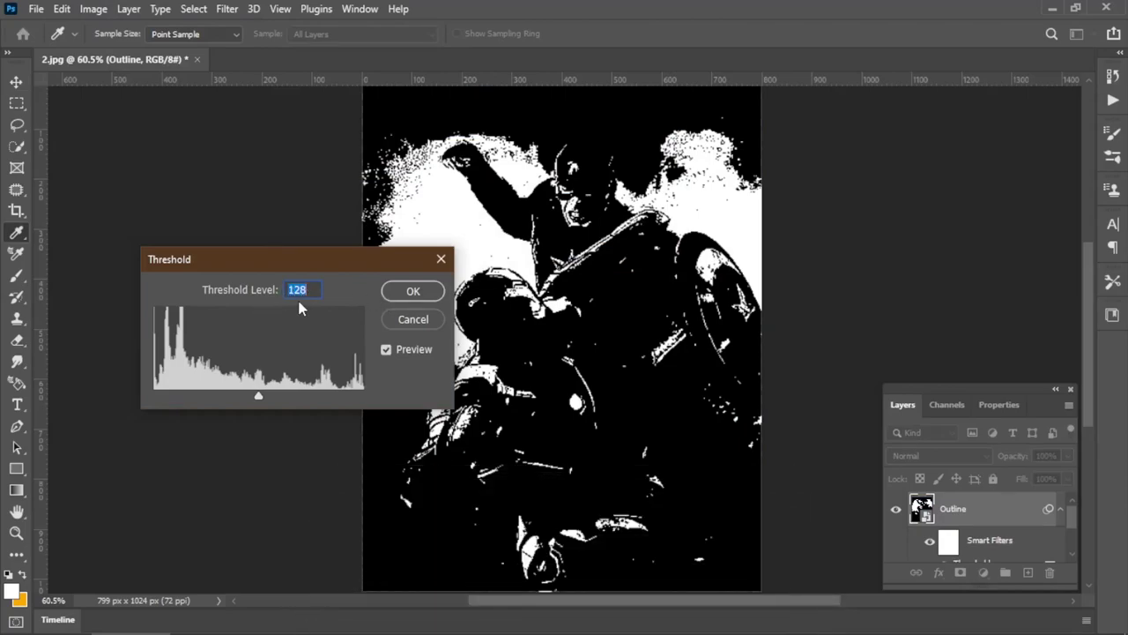
{"action": "left_click_drag", "start_coordinate": [258, 396], "coordinate": [172, 393]}
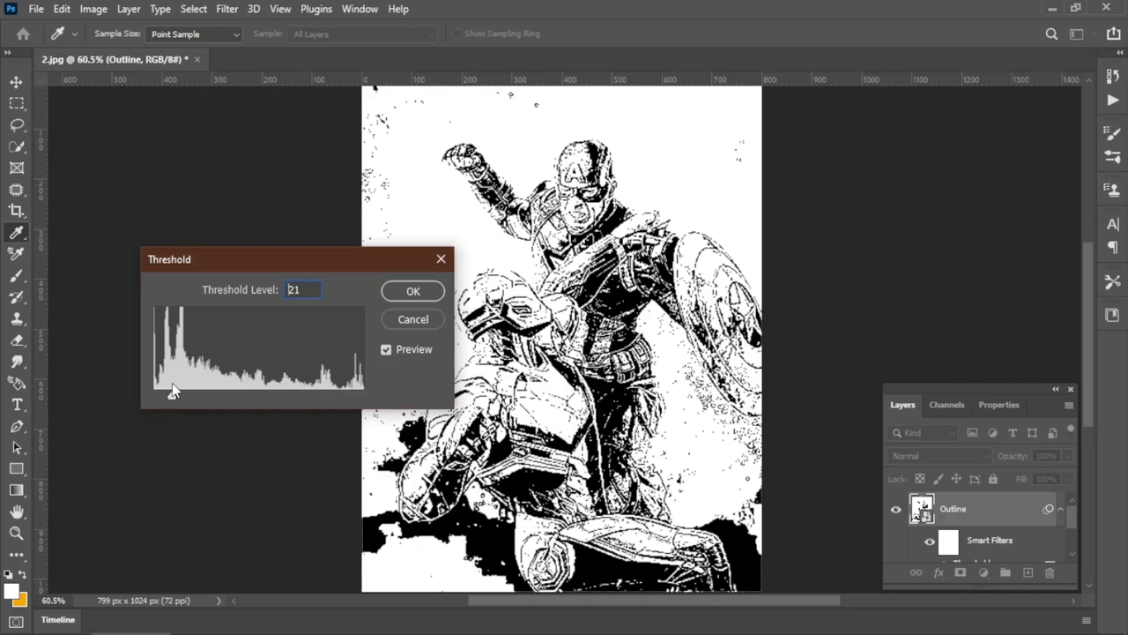
{"action": "double_click", "coordinate": [294, 285]}
{"action": "type", "text": "5"}
{"action": "left_click", "coordinate": [411, 291]}
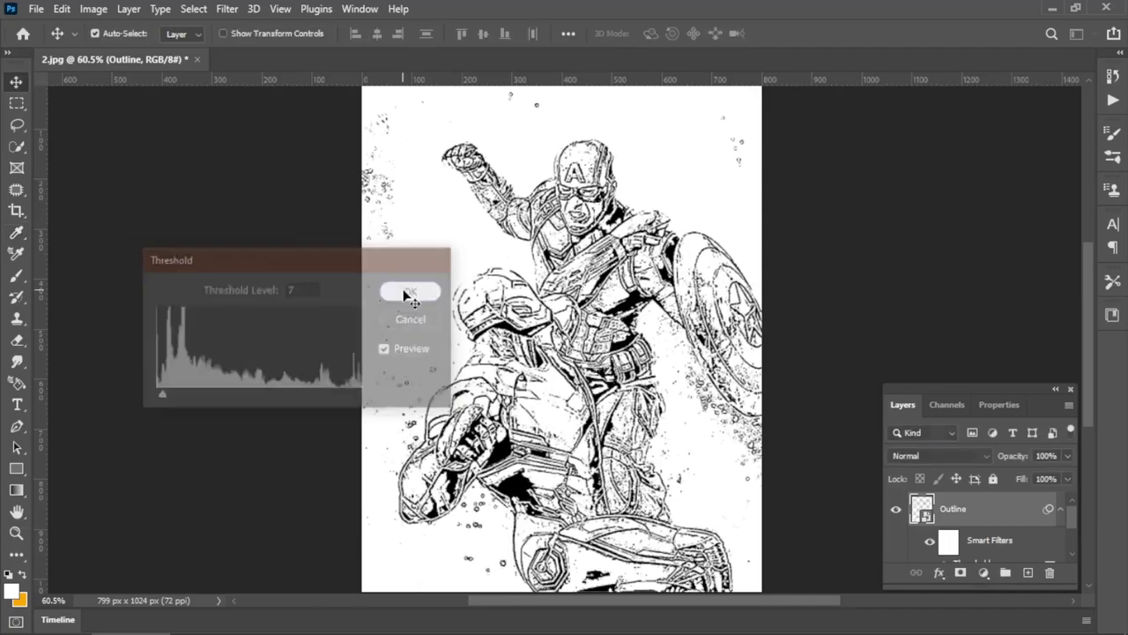
Zoom in on the line-art drawing to about 107%
{"action": "scroll", "coordinate": [550, 323], "scroll_direction": "up", "scroll_amount": 5}
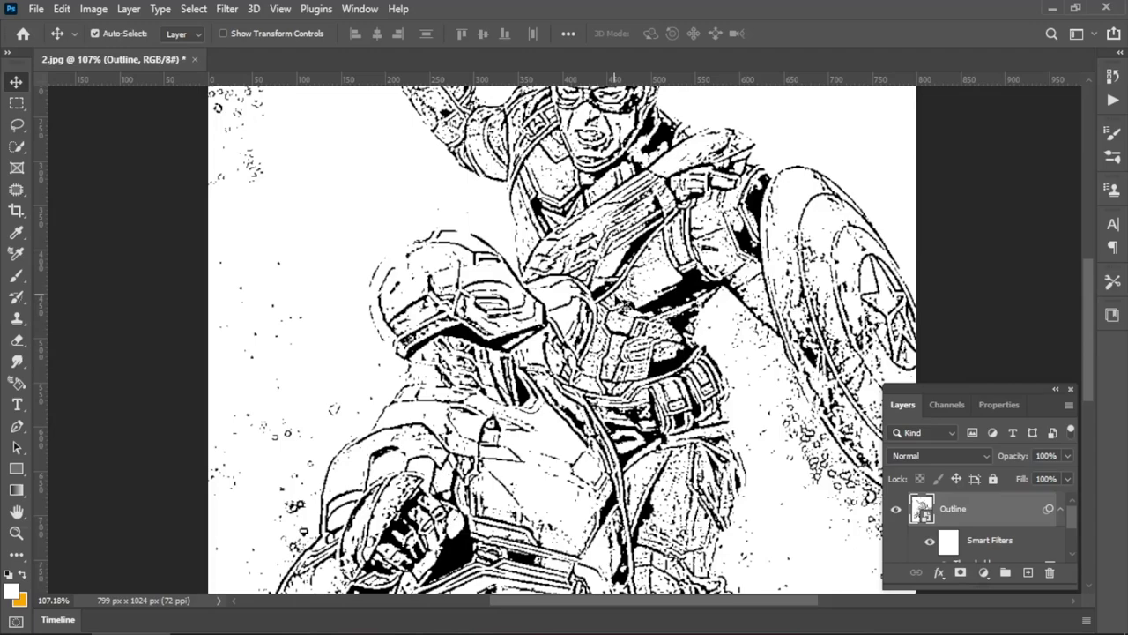
Apply Oil Paint to Outline with Stylization 2.0, Cleanliness 1.0, Scale 0.1, Bristle Detail 3.0
{"action": "left_click", "coordinate": [236, 11]}
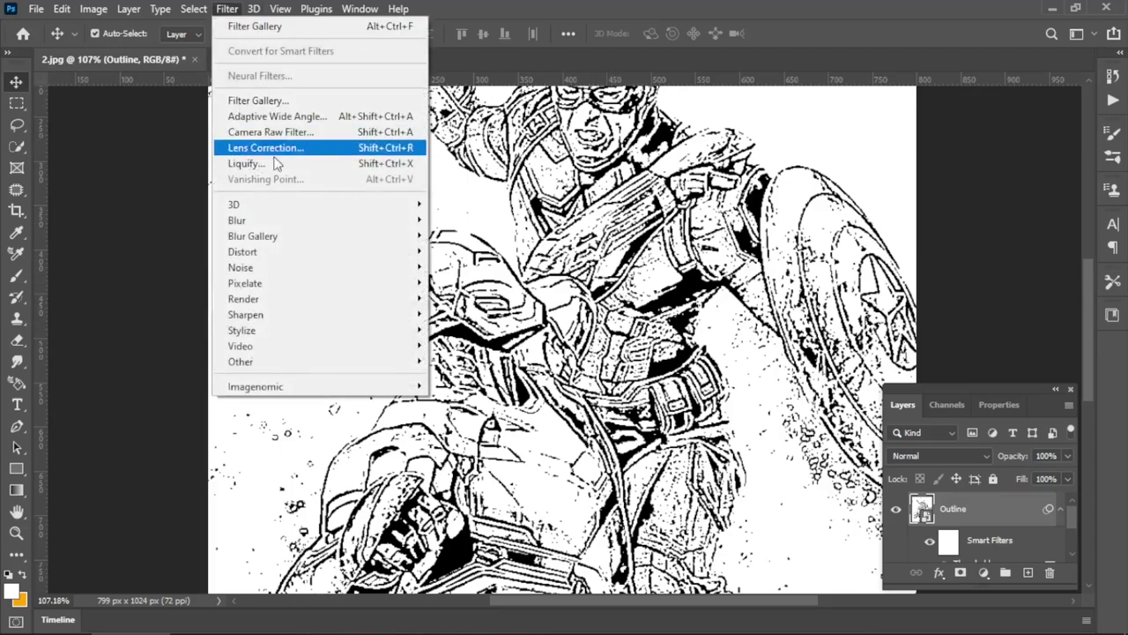
{"action": "mouse_move", "coordinate": [279, 331]}
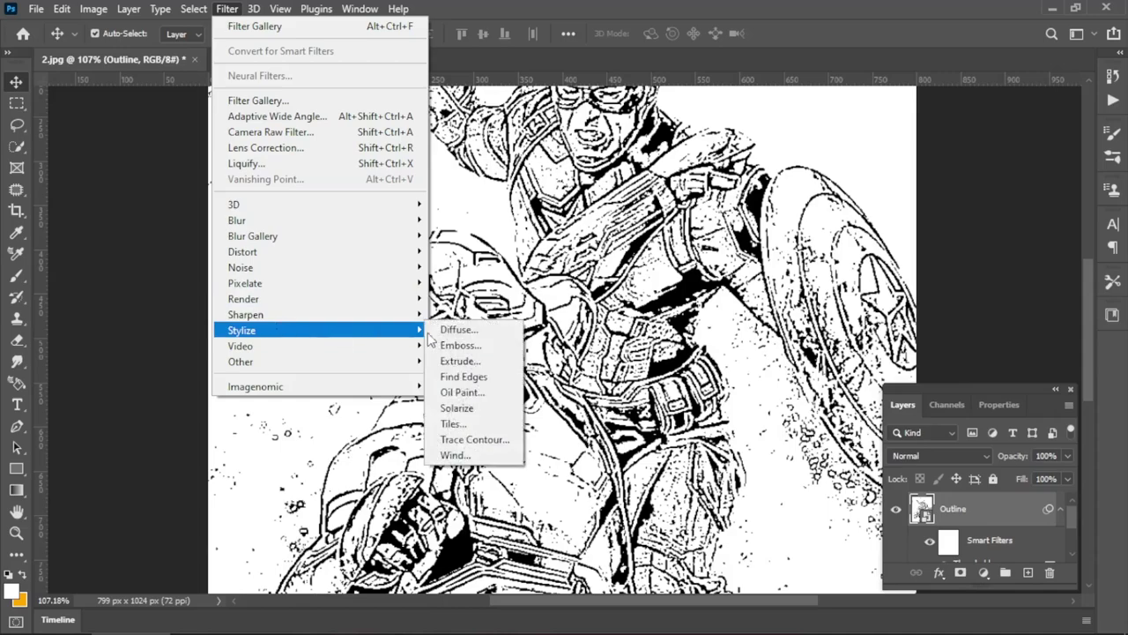
{"action": "left_click", "coordinate": [467, 392]}
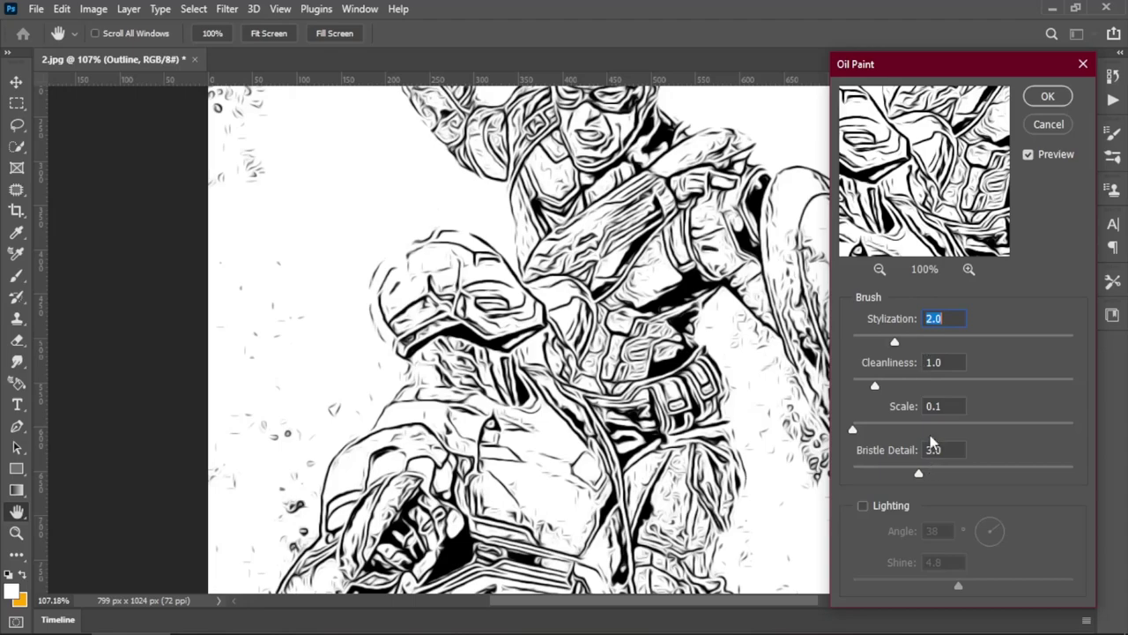
{"action": "left_click", "coordinate": [1047, 96]}
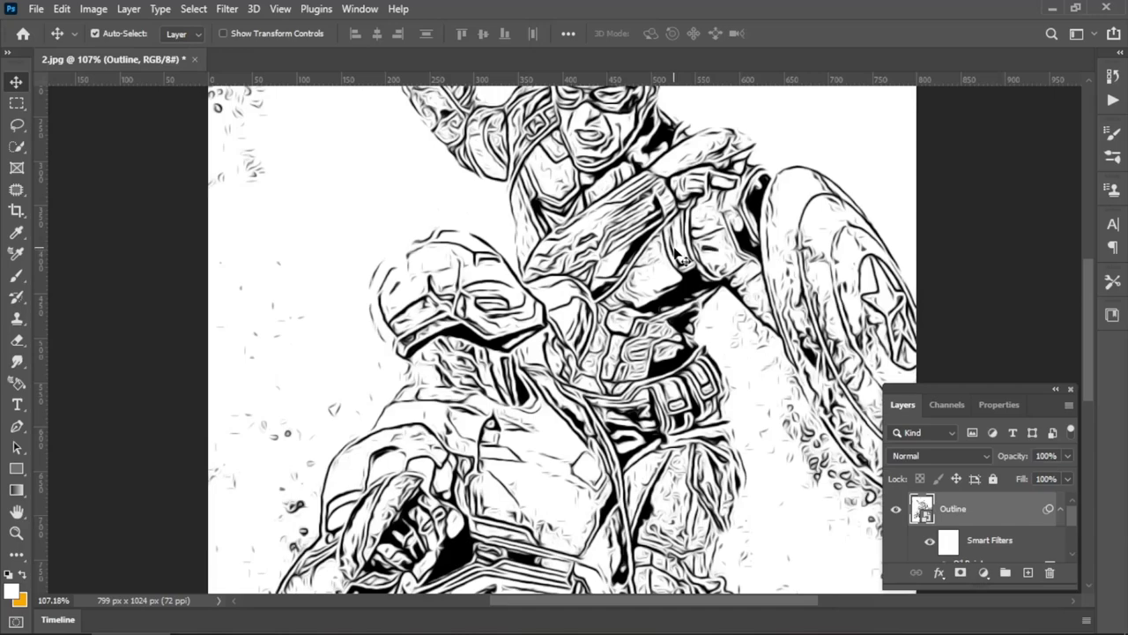
Hide the Outline layer and make Layer 0 visible again
{"action": "left_click", "coordinate": [895, 509]}
{"action": "scroll", "coordinate": [895, 515], "scroll_direction": "down", "scroll_amount": 2}
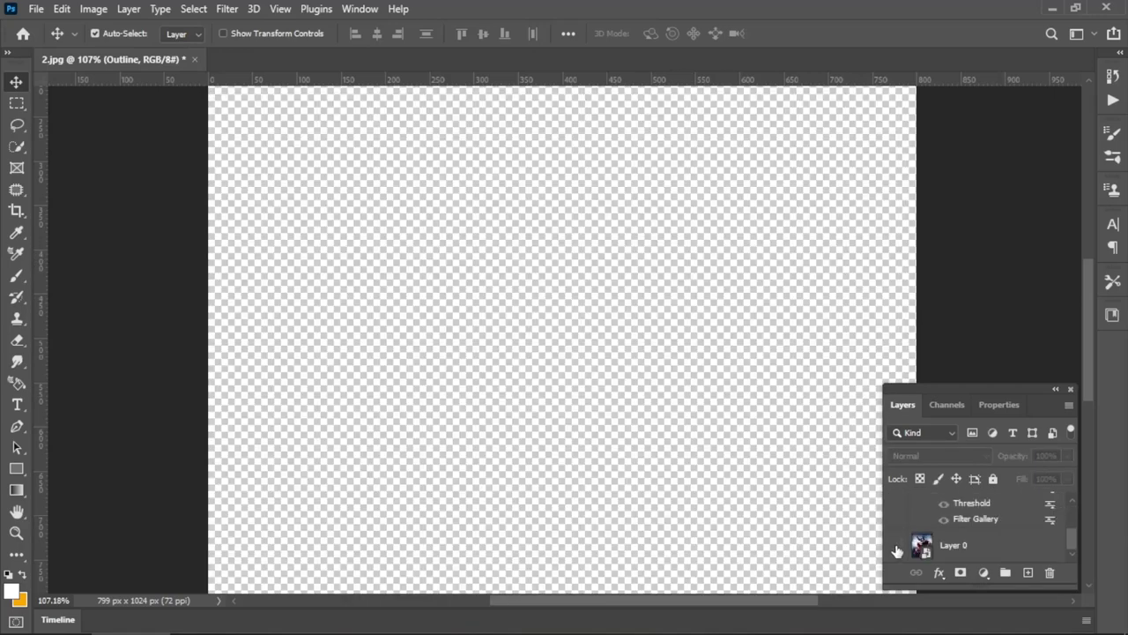
{"action": "left_click", "coordinate": [895, 546]}
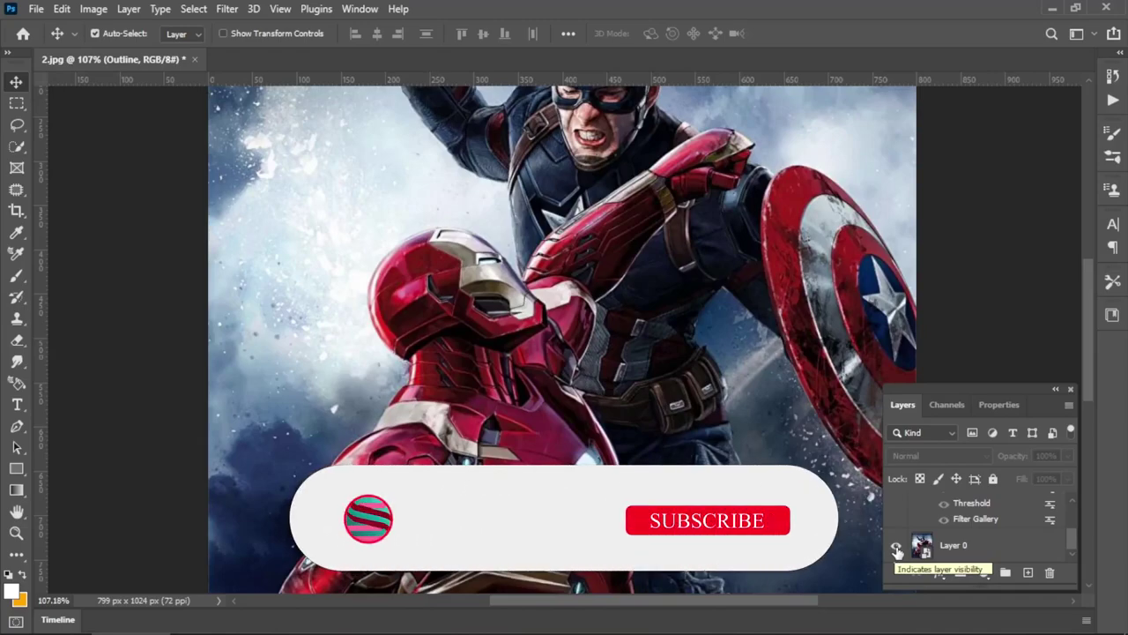
Duplicate Layer 0 and name the copy 'Color'
{"action": "left_click", "coordinate": [1028, 544]}
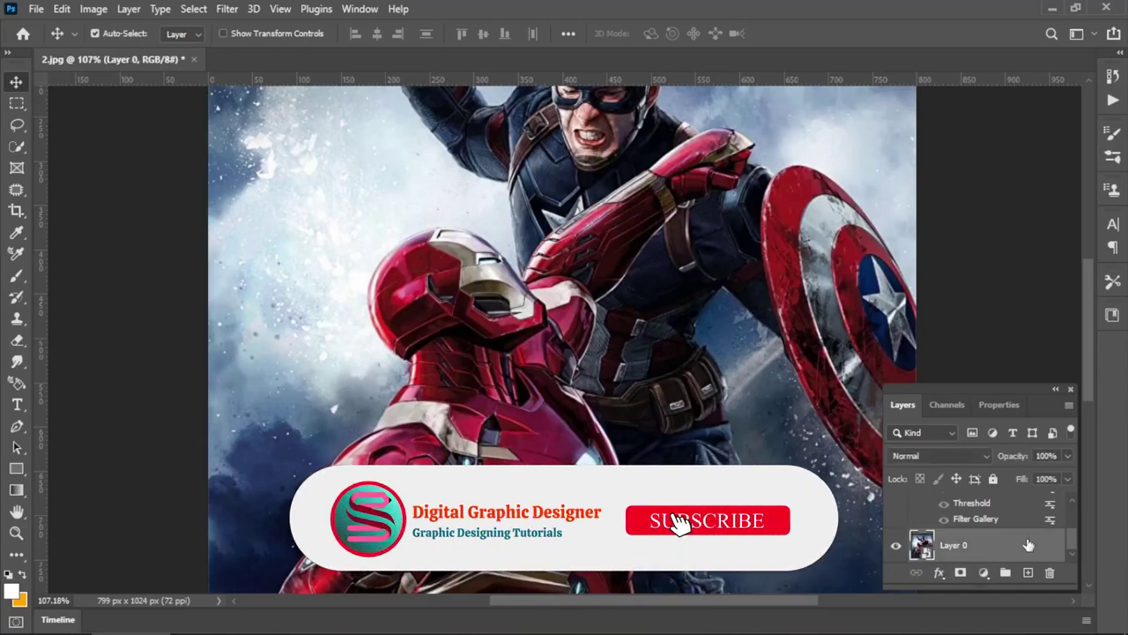
{"action": "key", "text": "ctrl+j"}
{"action": "key", "text": "ctrl"}
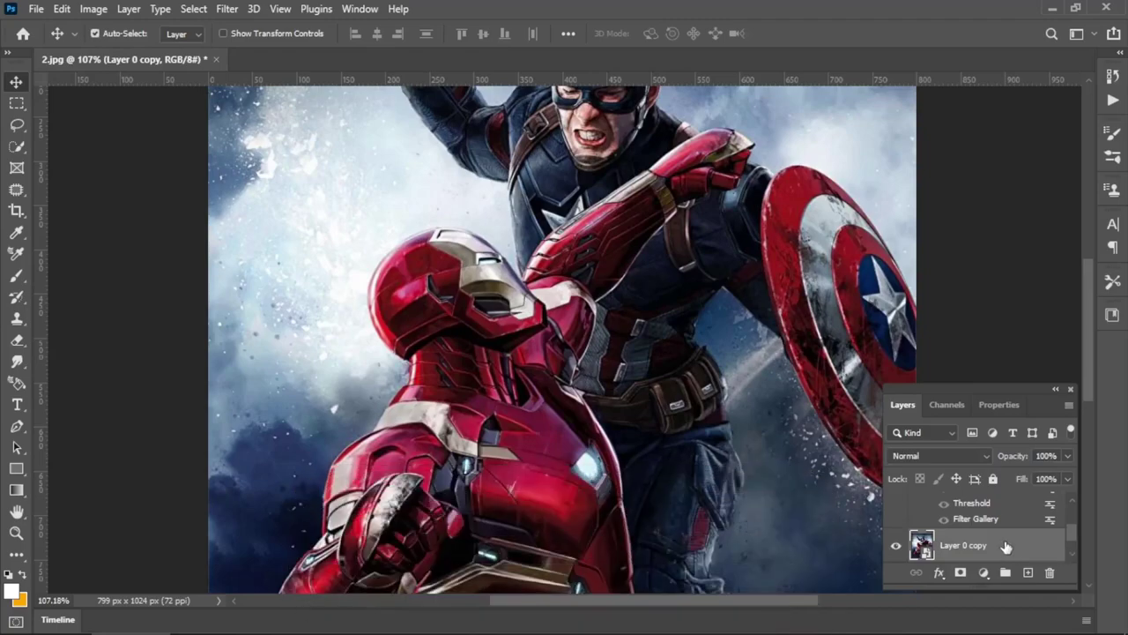
{"action": "double_click", "coordinate": [982, 545]}
{"action": "type", "text": "Color"}
{"action": "key", "text": "Return"}
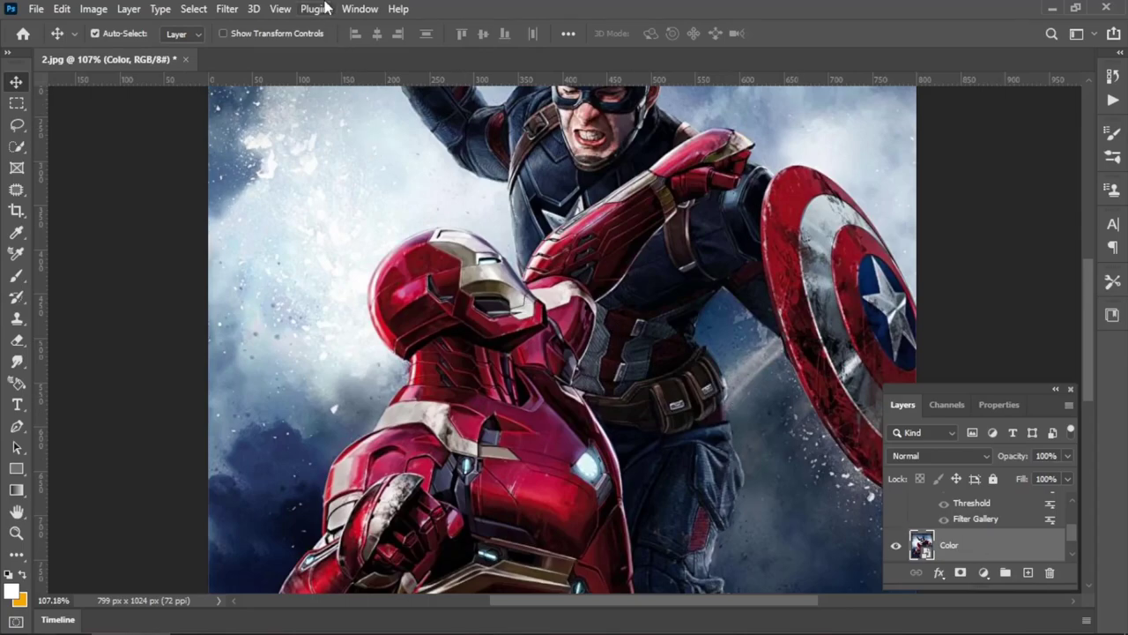
Apply Poster Edges to Color with Edge Thickness 0, Edge Intensity 0, Posterization 2
{"action": "left_click", "coordinate": [226, 9]}
{"action": "left_click", "coordinate": [260, 101]}
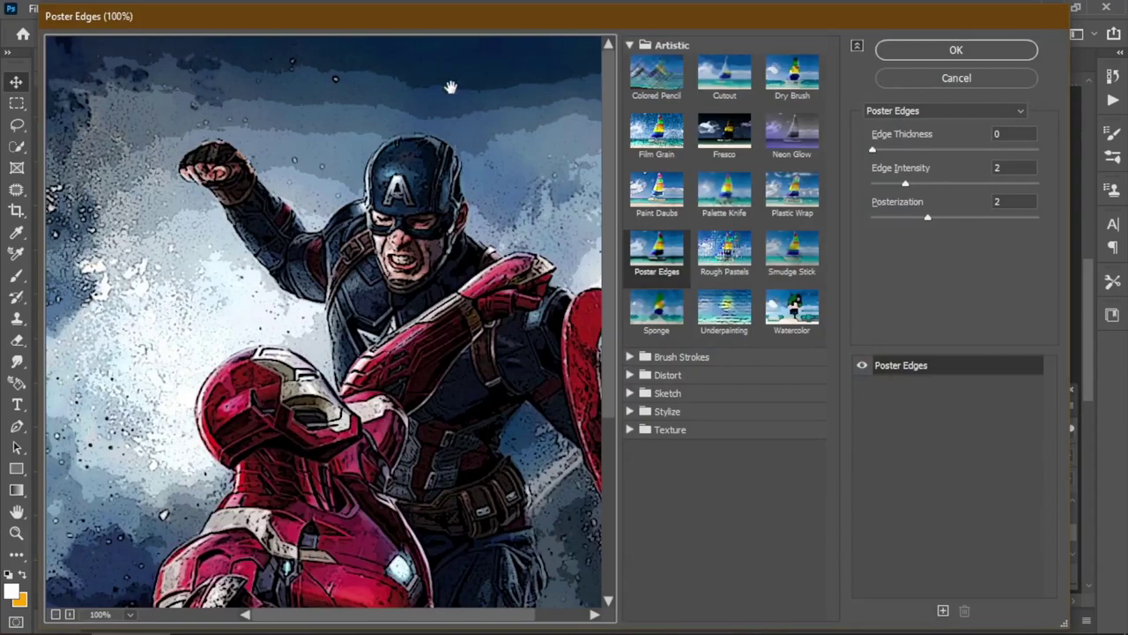
{"action": "left_click", "coordinate": [675, 257]}
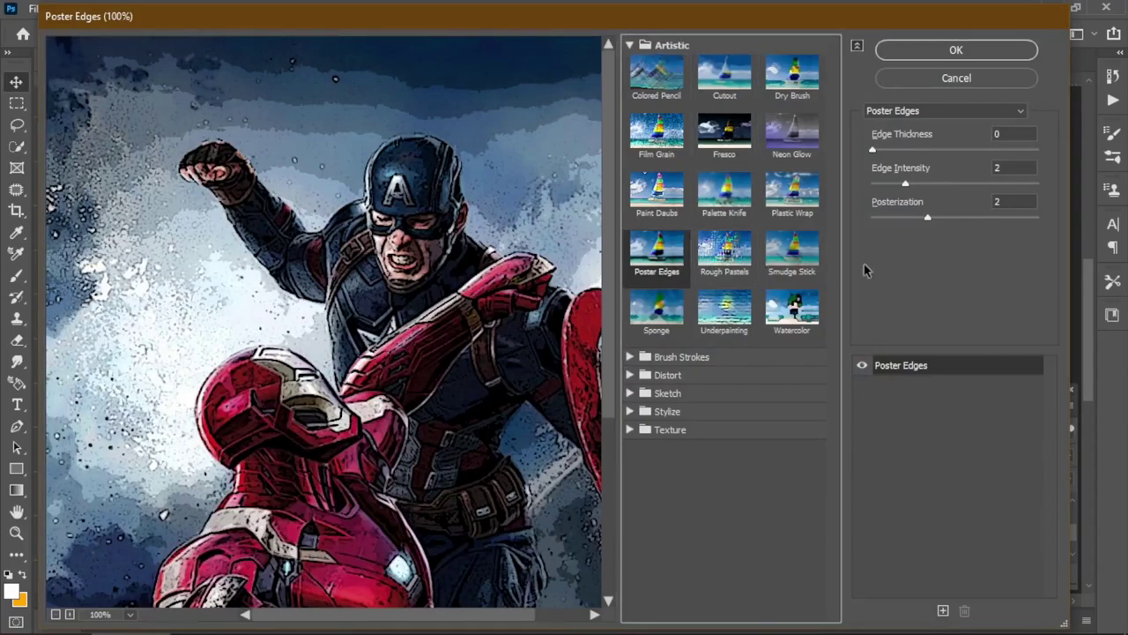
{"action": "left_click", "coordinate": [1006, 168]}
{"action": "type", "text": "0"}
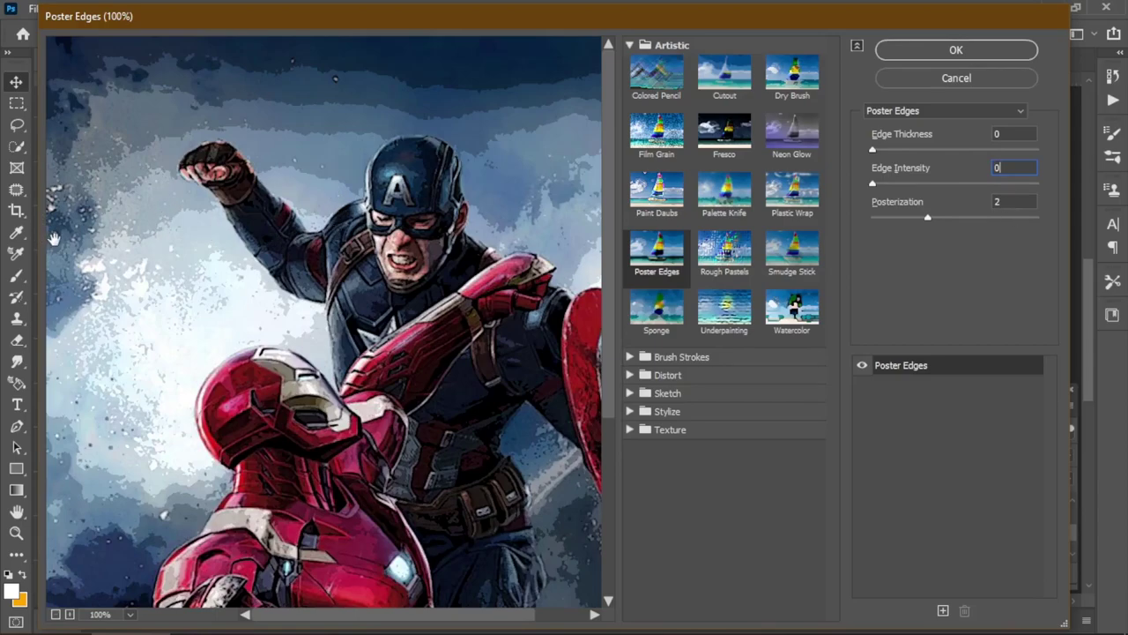
{"action": "left_click", "coordinate": [954, 50]}
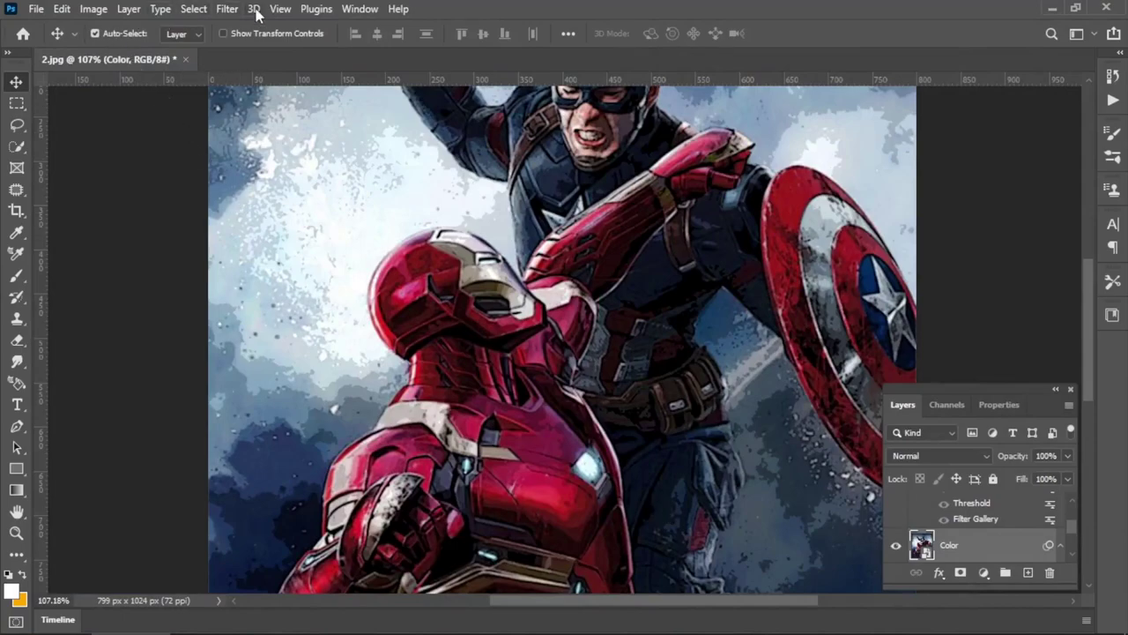
Apply Oil Paint to Color using Stylization 2.0, Cleanliness 1.0, Scale 0.1, Bristle Detail 3.0
{"action": "left_click", "coordinate": [227, 9]}
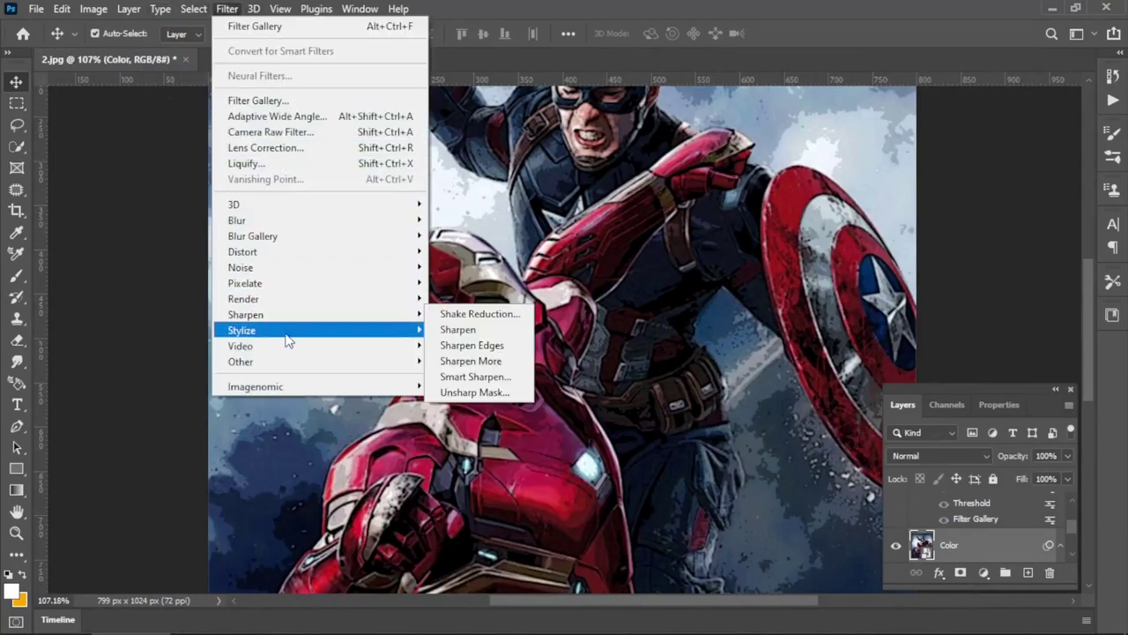
{"action": "mouse_move", "coordinate": [285, 329]}
{"action": "left_click", "coordinate": [449, 393]}
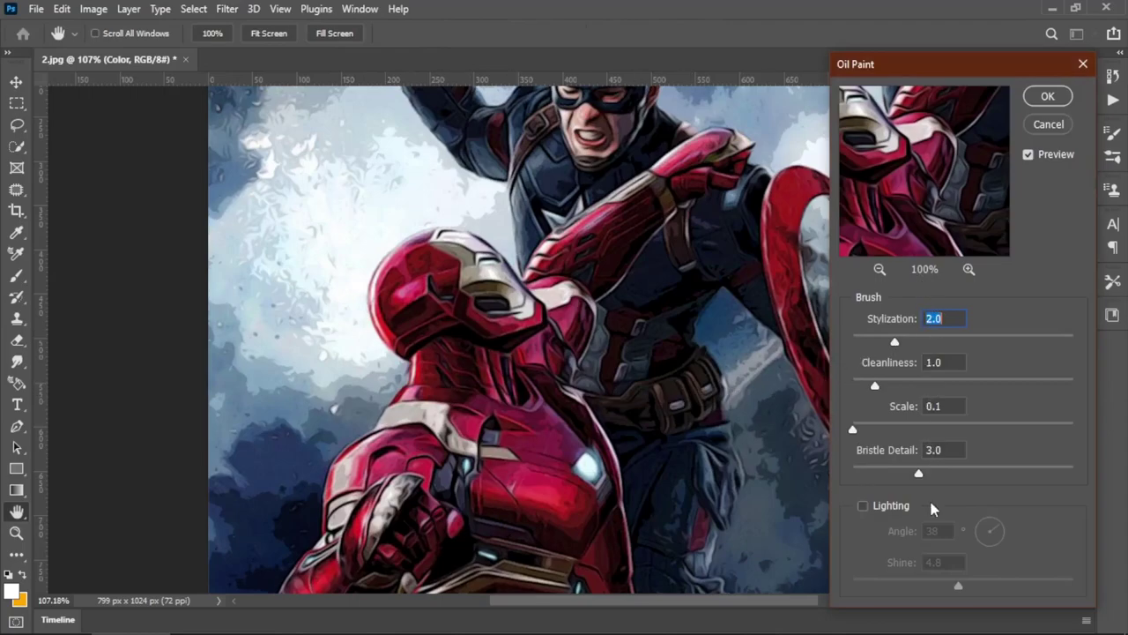
{"action": "left_click", "coordinate": [1047, 97]}
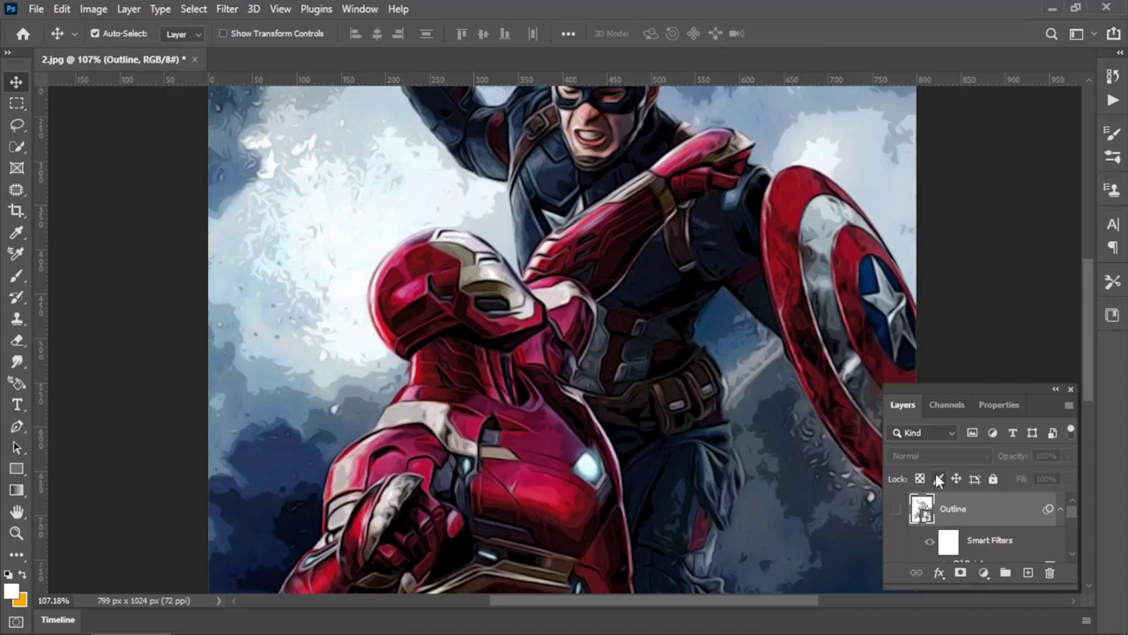
Show the Outline layer again and set its blend mode to Multiply
{"action": "left_click", "coordinate": [897, 511]}
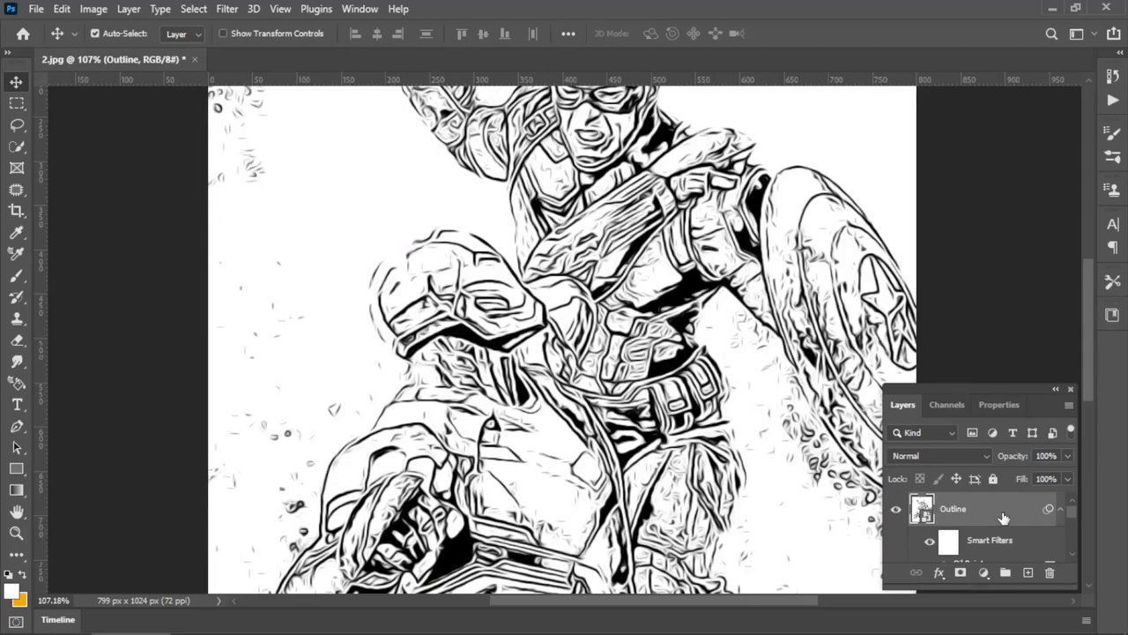
{"action": "left_click", "coordinate": [933, 455]}
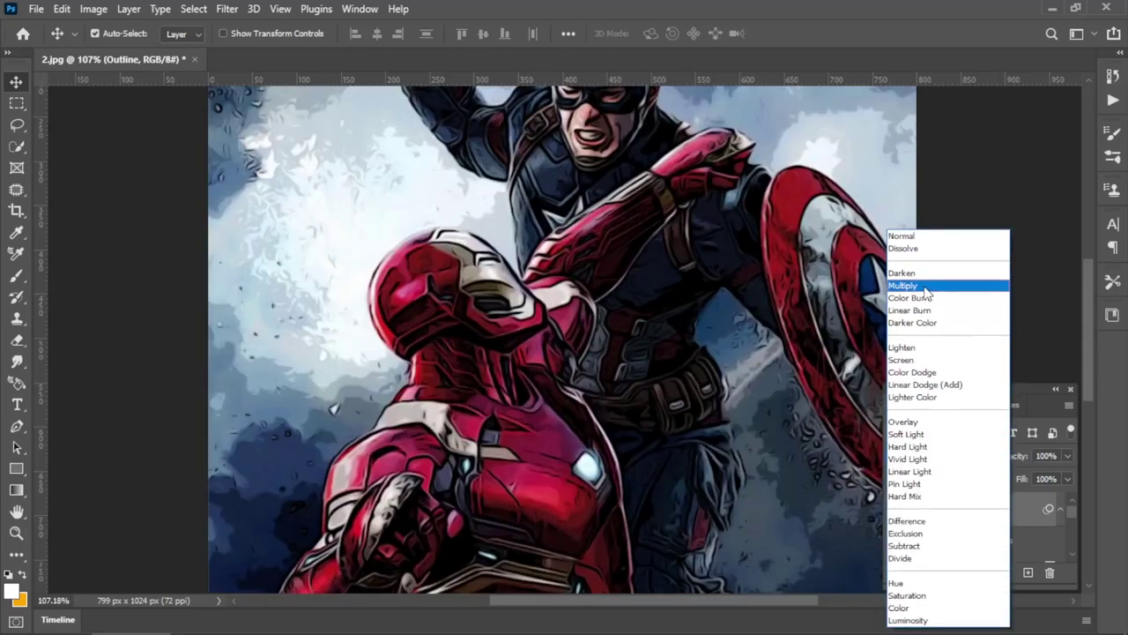
{"action": "left_click", "coordinate": [927, 286]}
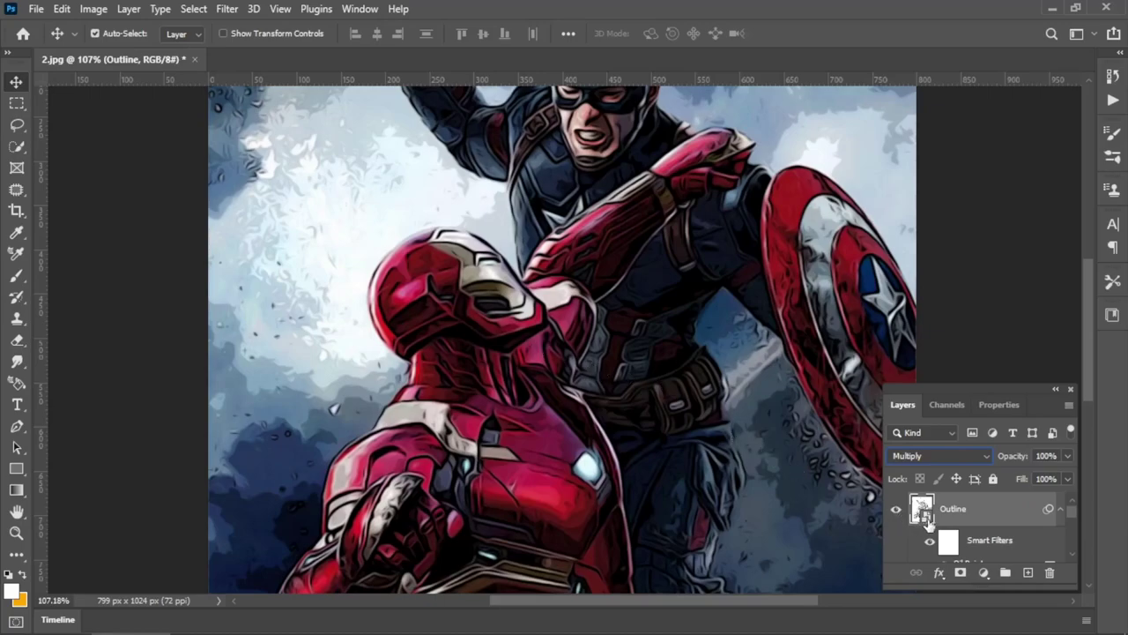
Revisit the Outline layer's Oil Paint settings, then open the Color smart object's original photo as Layer 03.psb
{"action": "double_click", "coordinate": [981, 545]}
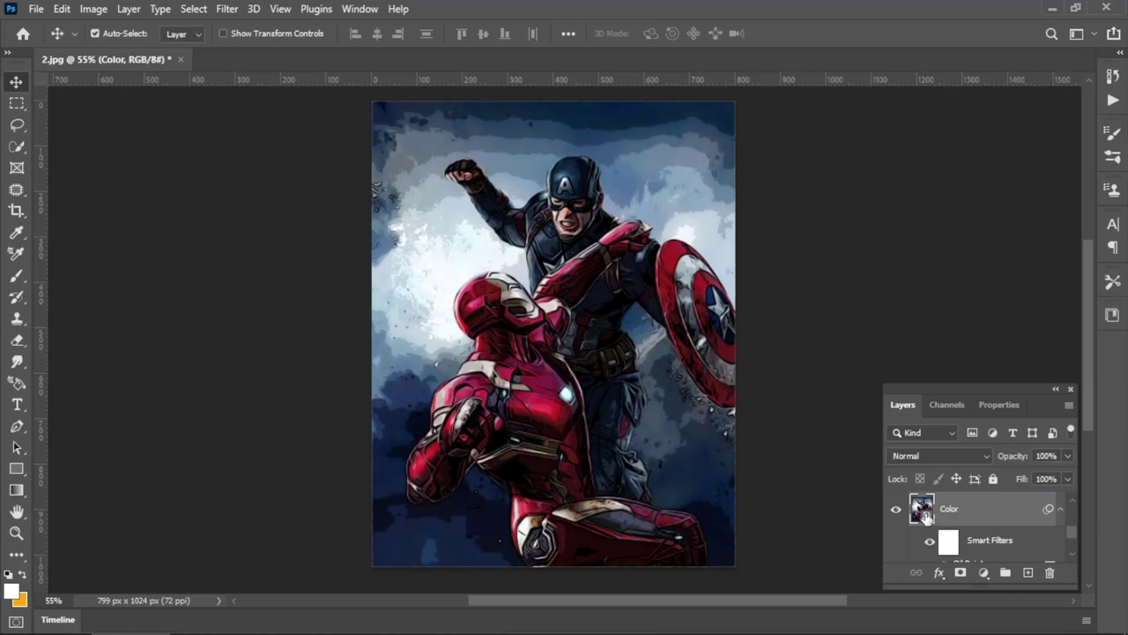
{"action": "double_click", "coordinate": [923, 510]}
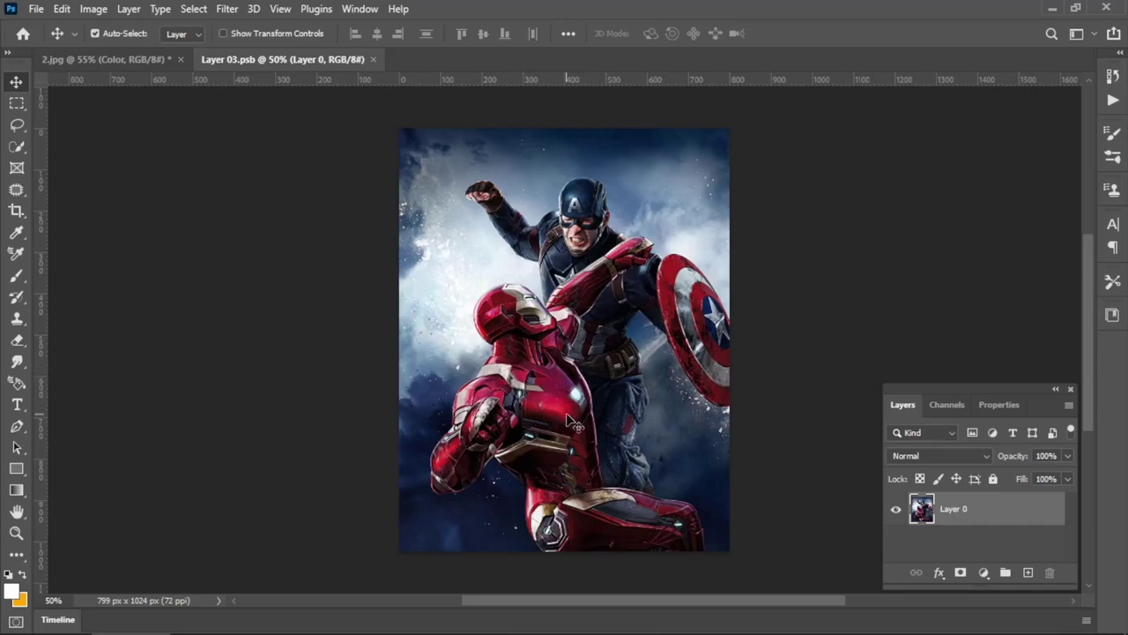
Add a Levels adjustment layer to 2.jpg with black input 6 and midtones 0.89
{"action": "left_click", "coordinate": [106, 59]}
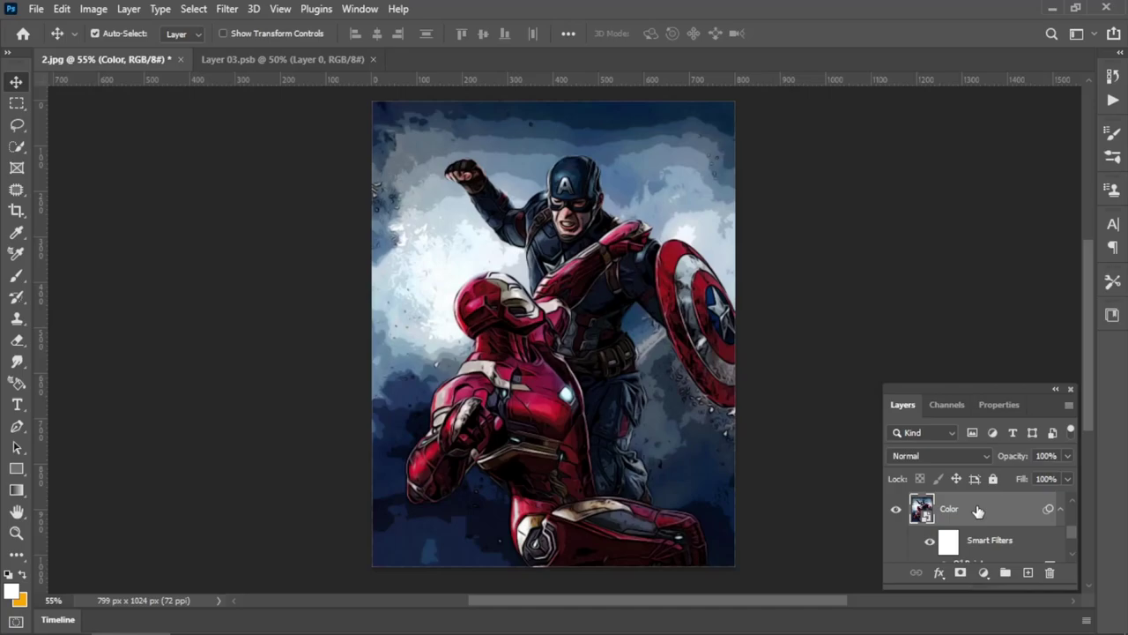
{"action": "left_click", "coordinate": [985, 575]}
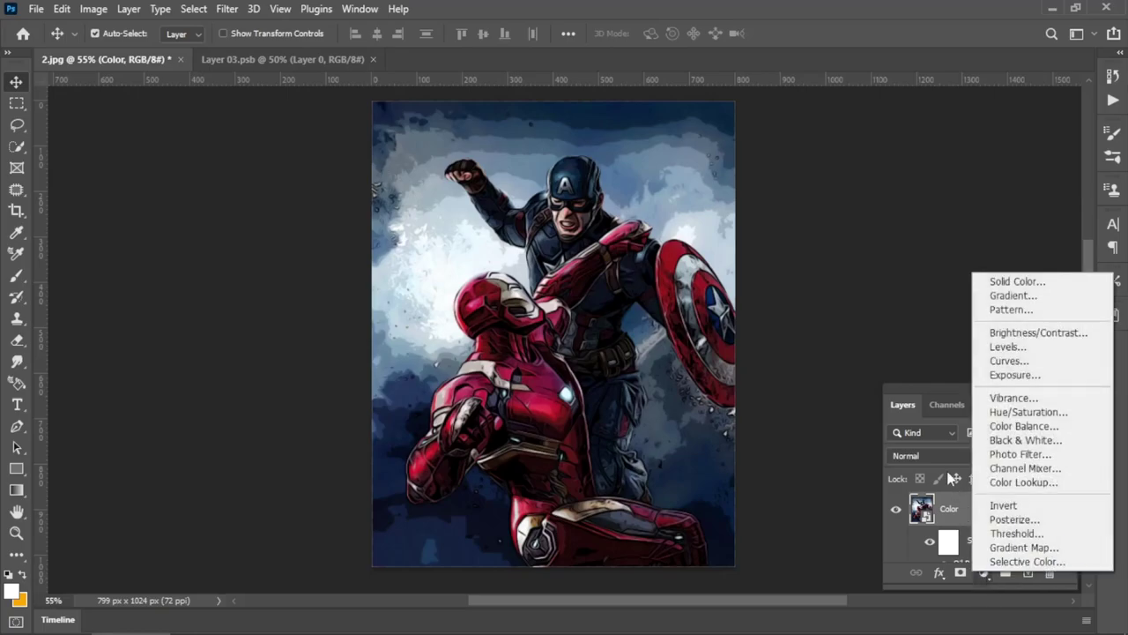
{"action": "left_click", "coordinate": [1018, 349]}
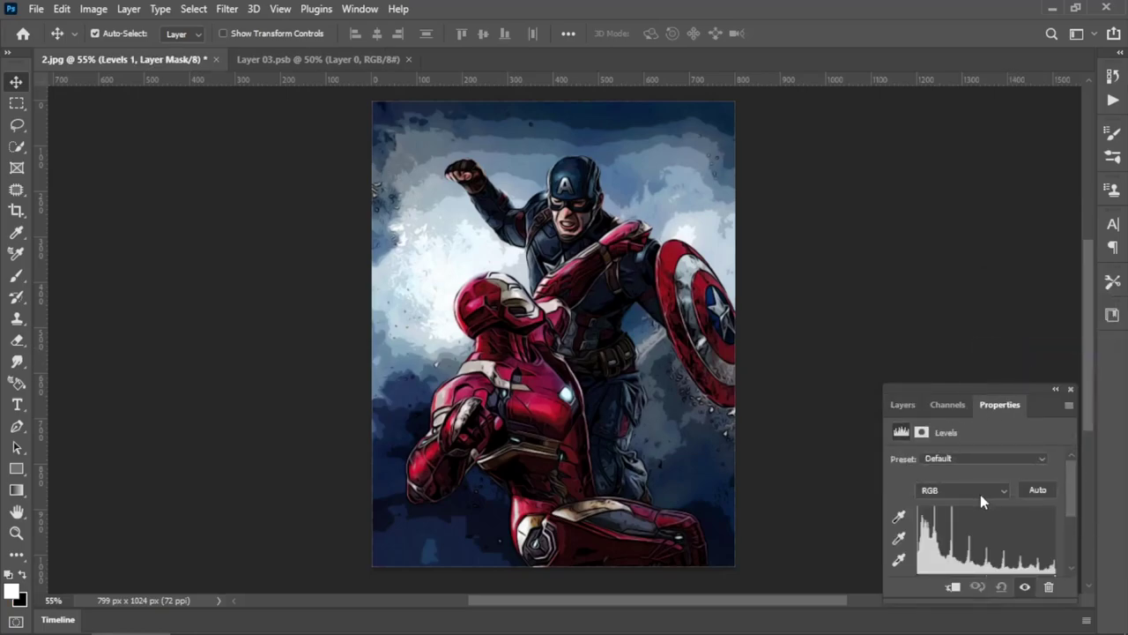
{"action": "scroll", "coordinate": [980, 494], "scroll_direction": "down", "scroll_amount": 2}
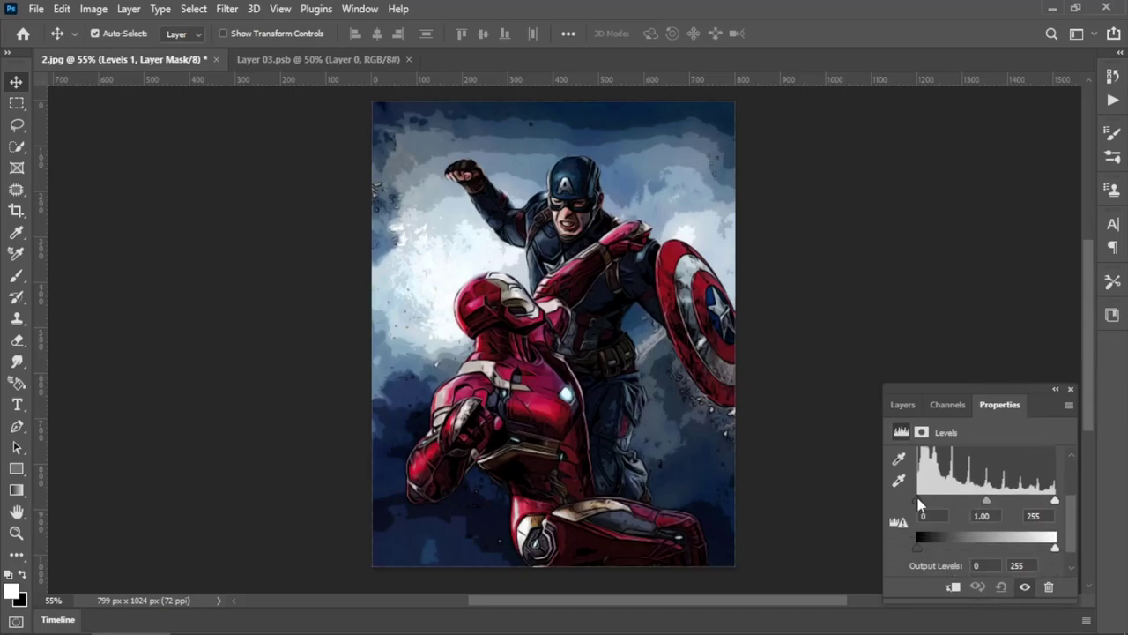
{"action": "left_click_drag", "start_coordinate": [918, 500], "coordinate": [921, 499]}
{"action": "left_click_drag", "start_coordinate": [987, 502], "coordinate": [995, 506]}
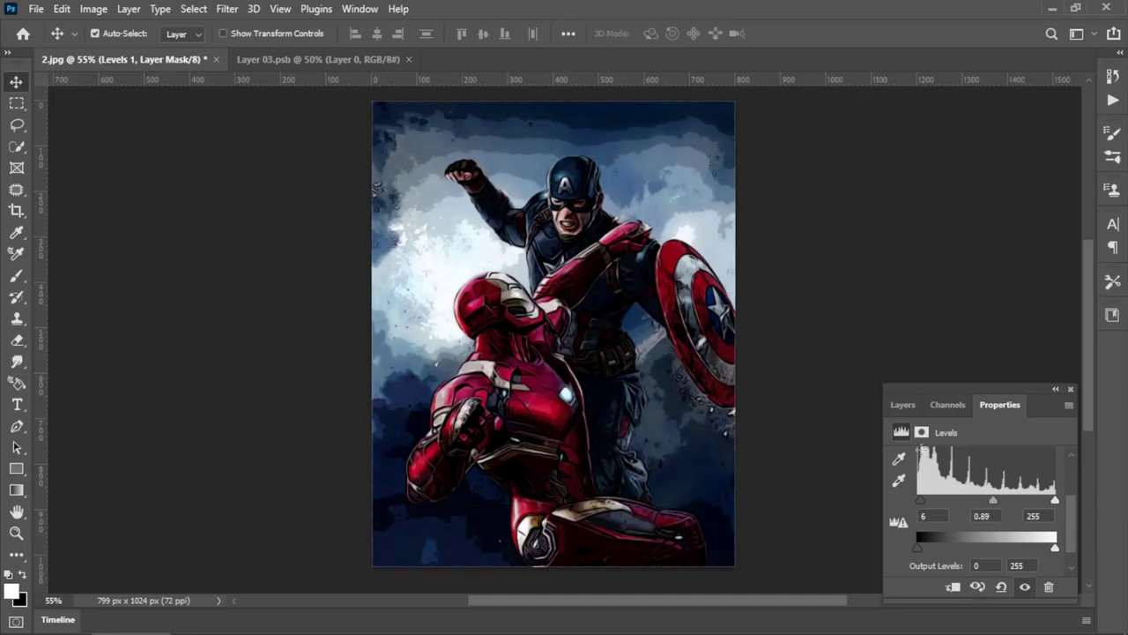
Add a Vibrance adjustment layer above Levels 1 with vibrance raised to +54
{"action": "left_click", "coordinate": [902, 405]}
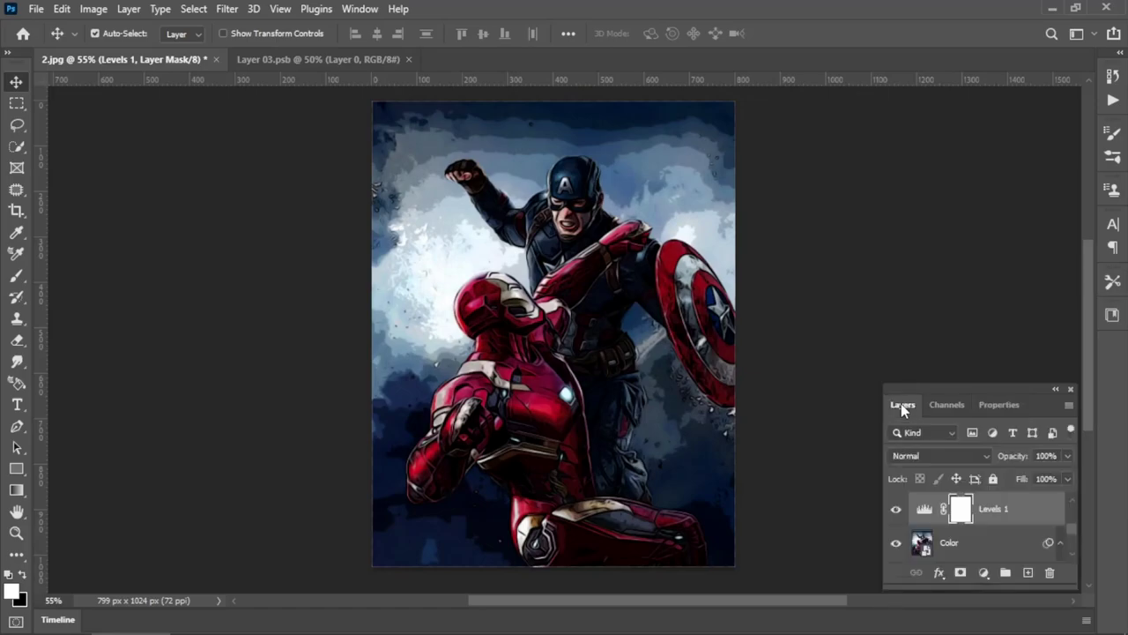
{"action": "left_click", "coordinate": [984, 572]}
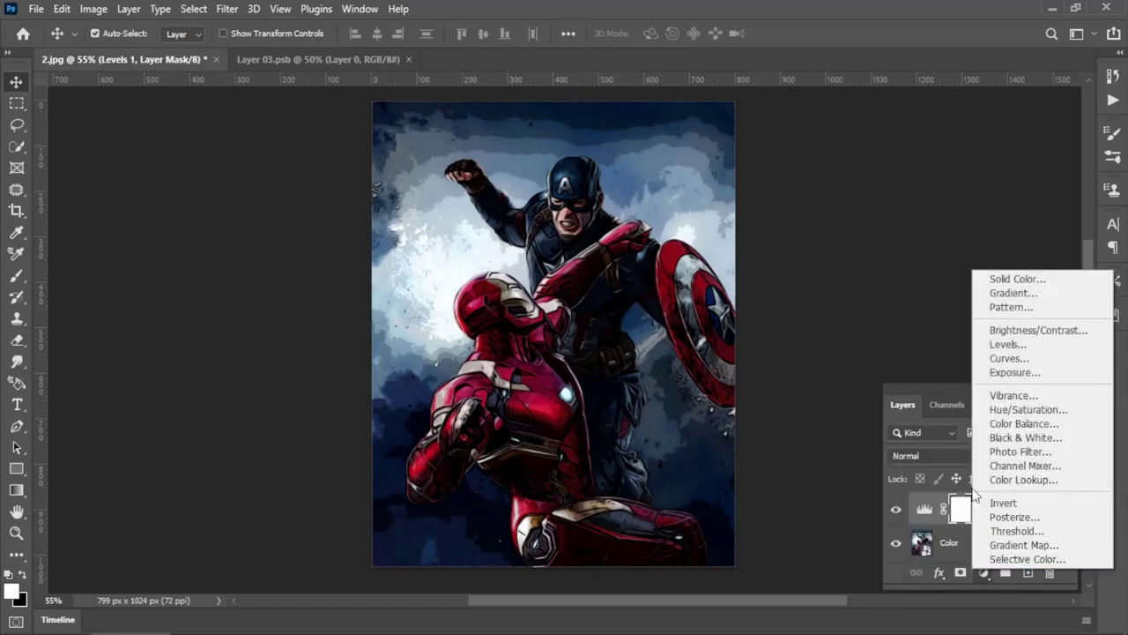
{"action": "left_click", "coordinate": [1021, 394]}
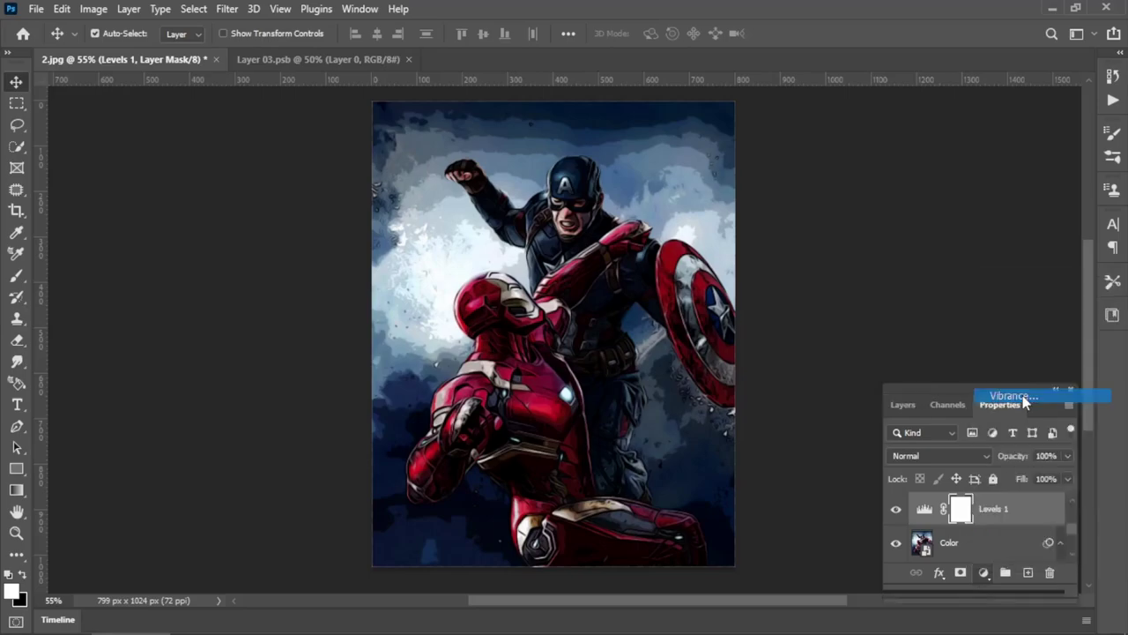
{"action": "left_click_drag", "start_coordinate": [973, 475], "coordinate": [1016, 479]}
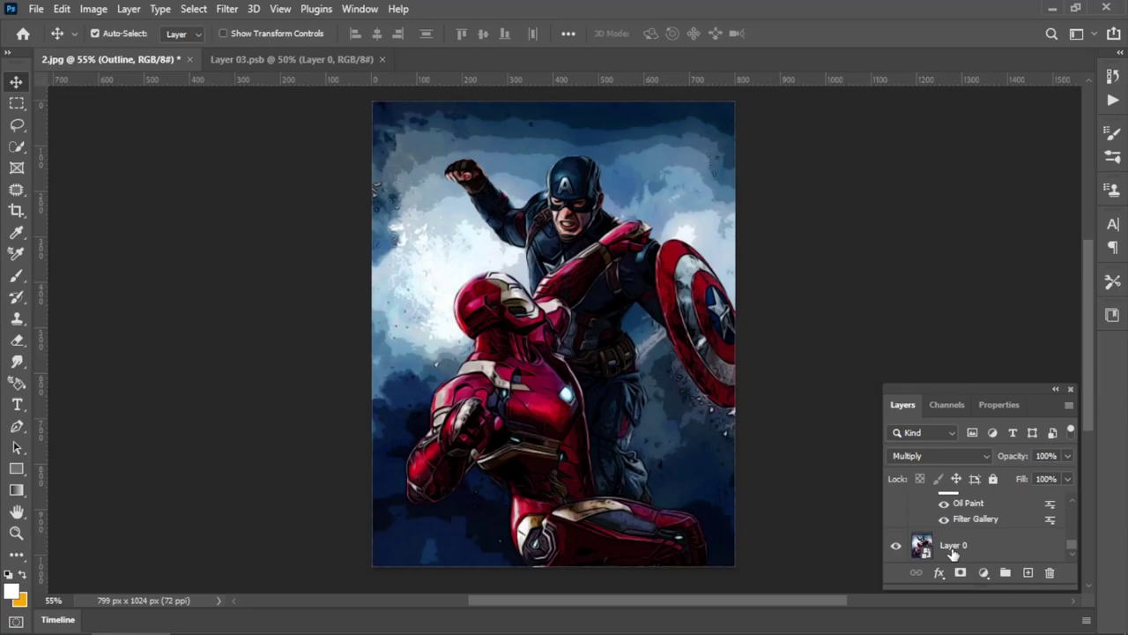
Select the Color through Outline layers and group them into Group 1 with Ctrl+G
{"action": "scroll", "coordinate": [956, 553], "scroll_direction": "up", "scroll_amount": 2}
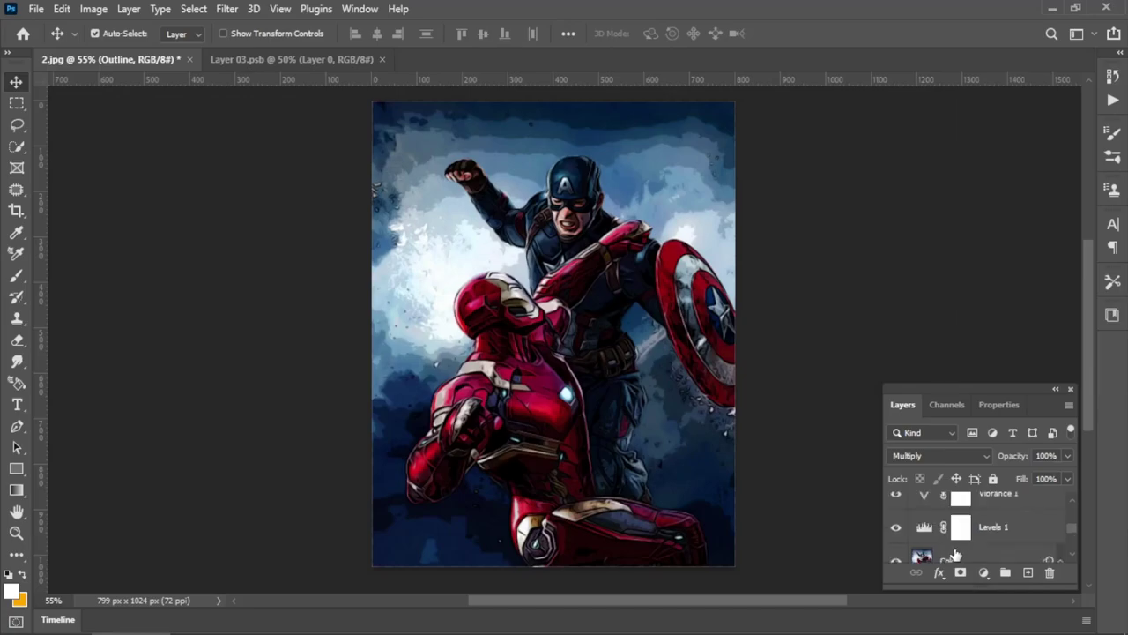
{"action": "left_click", "coordinate": [971, 562]}
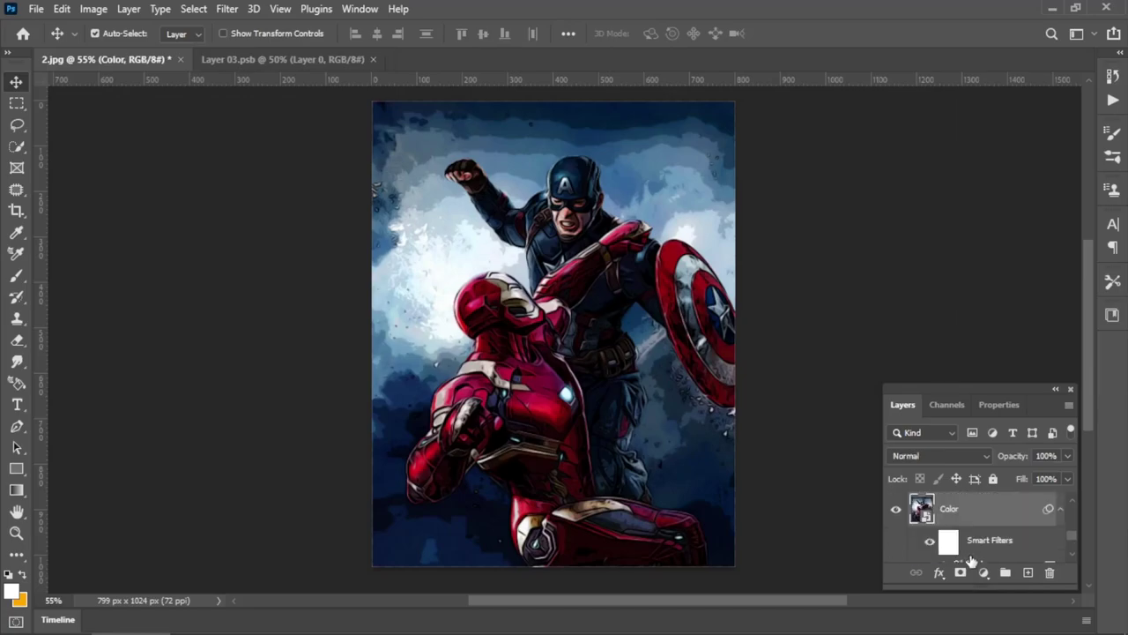
{"action": "scroll", "coordinate": [969, 541], "scroll_direction": "up", "scroll_amount": 1}
{"action": "left_click", "coordinate": [974, 511]}
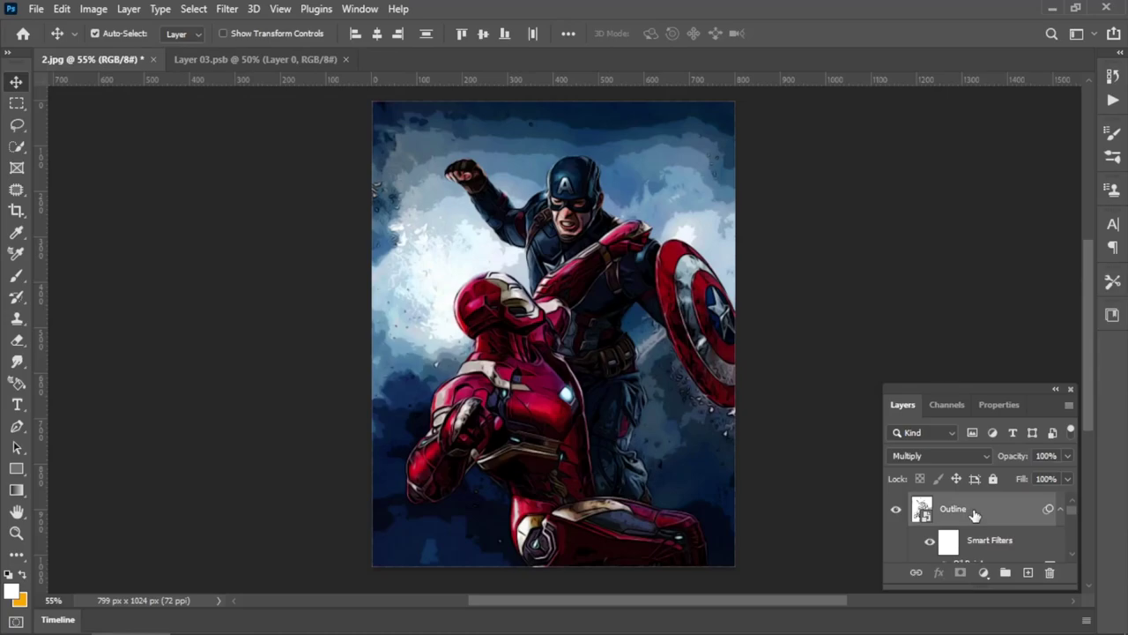
{"action": "key", "text": "ctrl+g"}
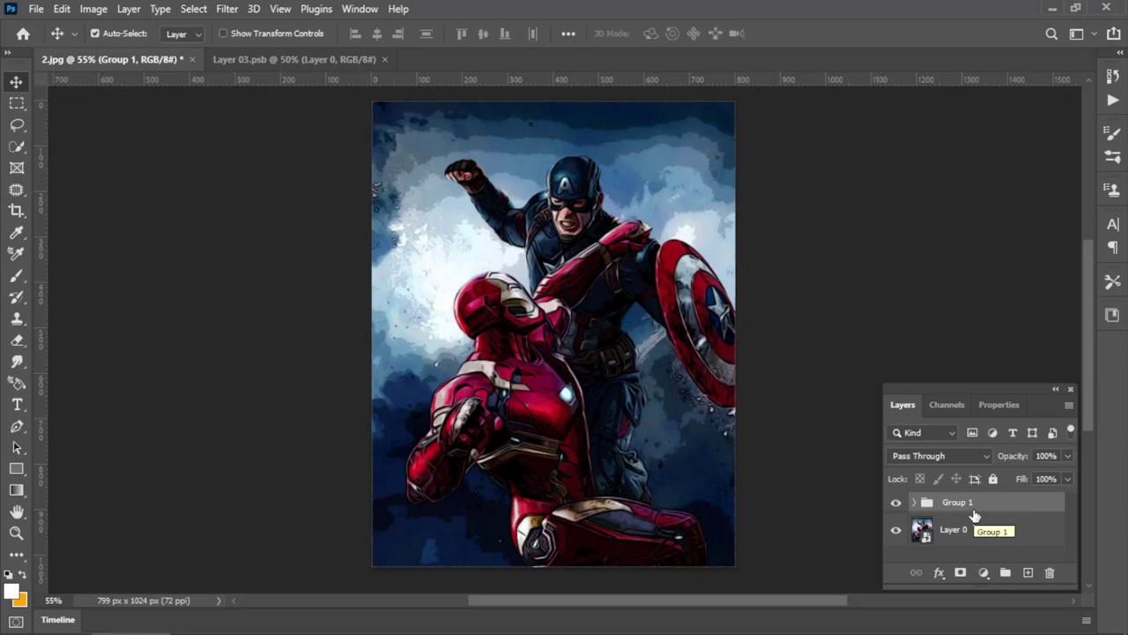
Open Layer 0's smart object, place the kneeling Iron Man photo in it as Layer 1, and save
{"action": "left_click", "coordinate": [921, 546]}
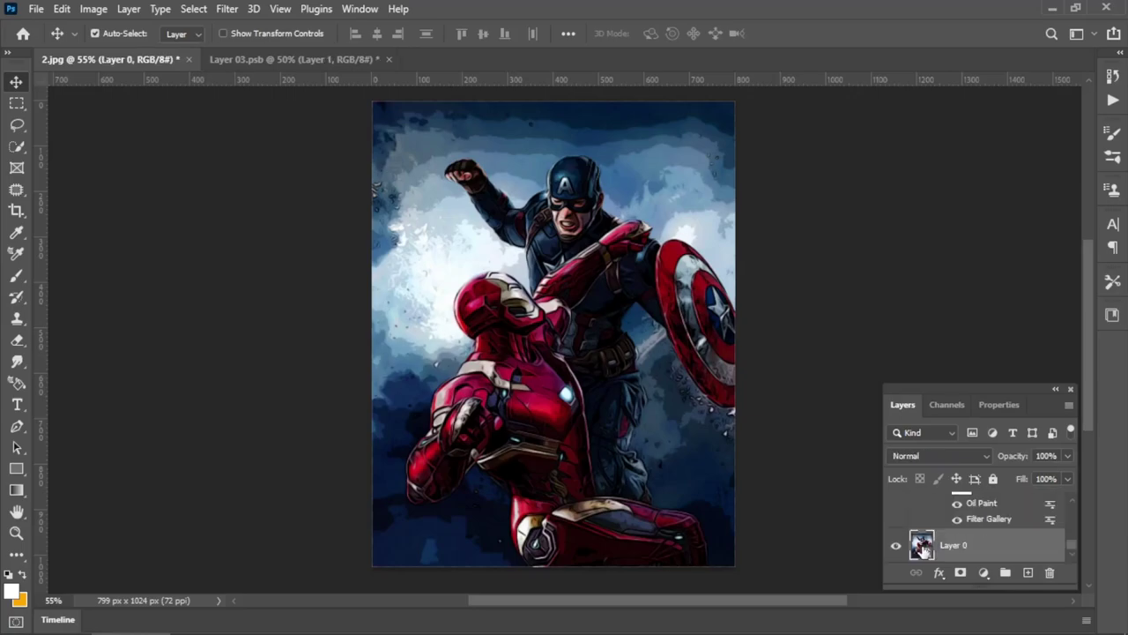
{"action": "double_click", "coordinate": [922, 547]}
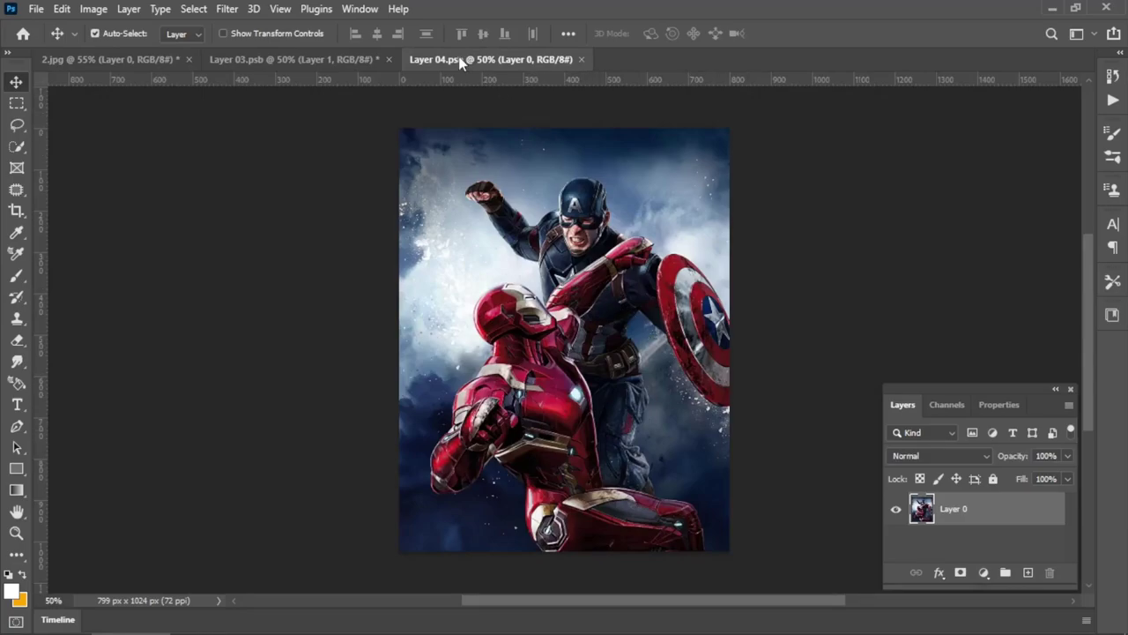
{"action": "left_click", "coordinate": [293, 59]}
{"action": "left_click", "coordinate": [484, 62]}
{"action": "left_click_drag", "start_coordinate": [485, 62], "coordinate": [531, 345]}
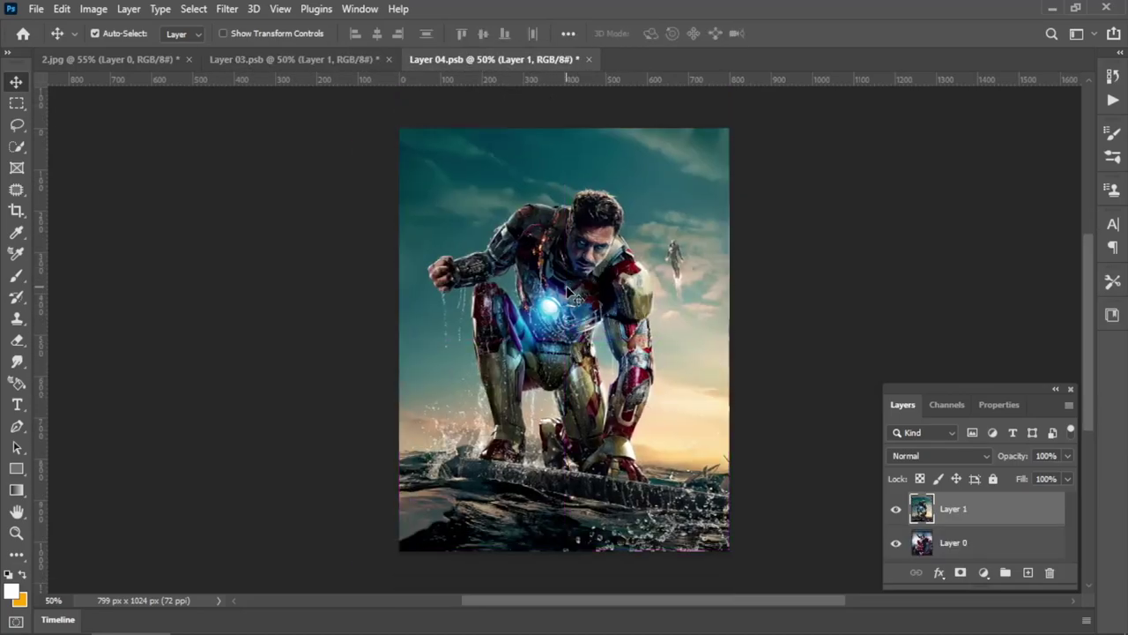
{"action": "key", "text": "ctrl"}
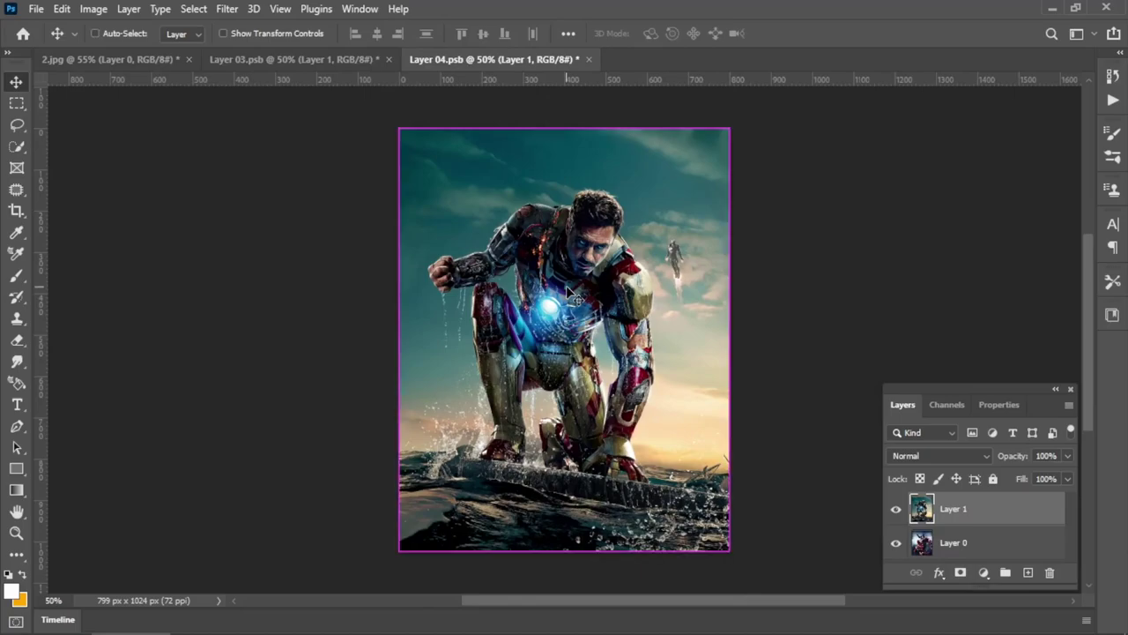
{"action": "key", "text": "ctrl+s"}
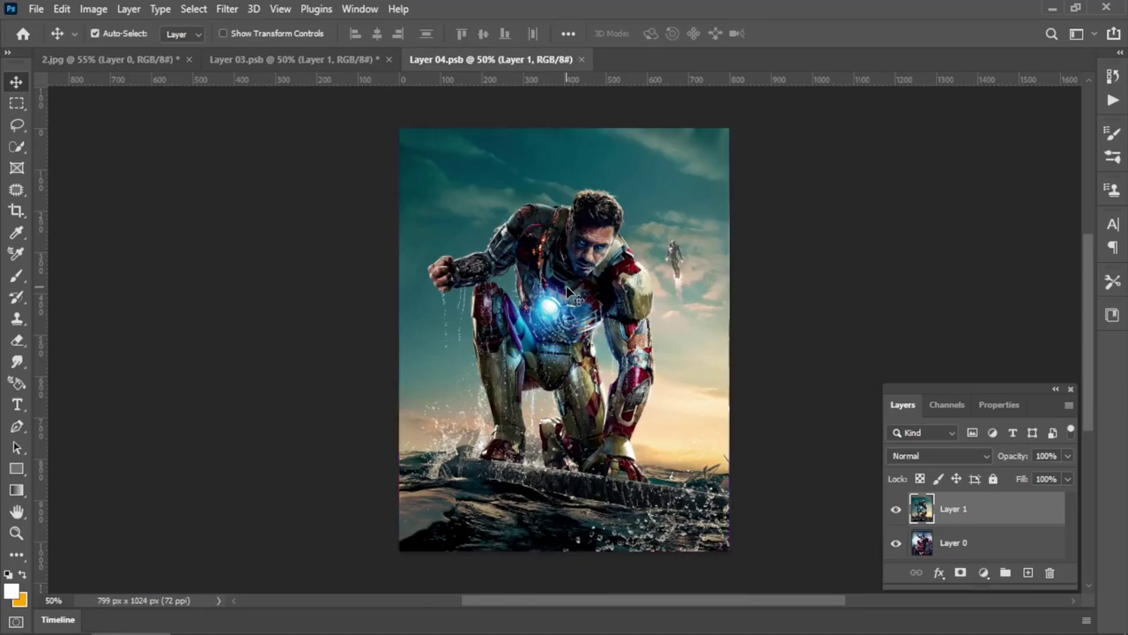
Return to 2.jpg, collapse Layer 0's smart filters and expand Group 1 to inspect its layers
{"action": "left_click", "coordinate": [137, 62]}
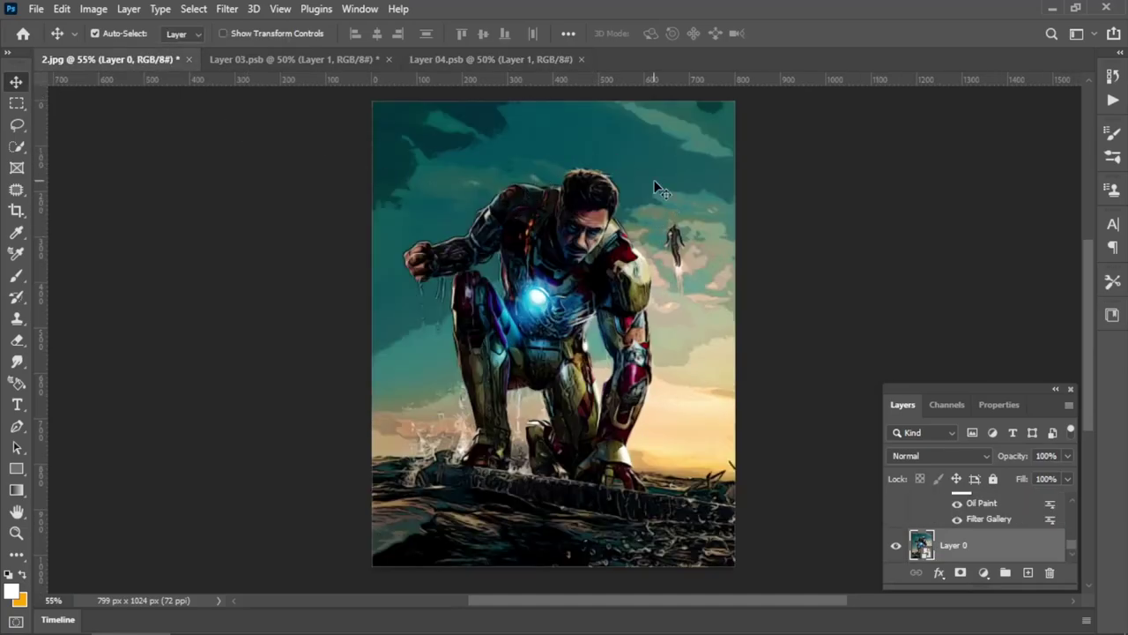
{"action": "left_click", "coordinate": [914, 503]}
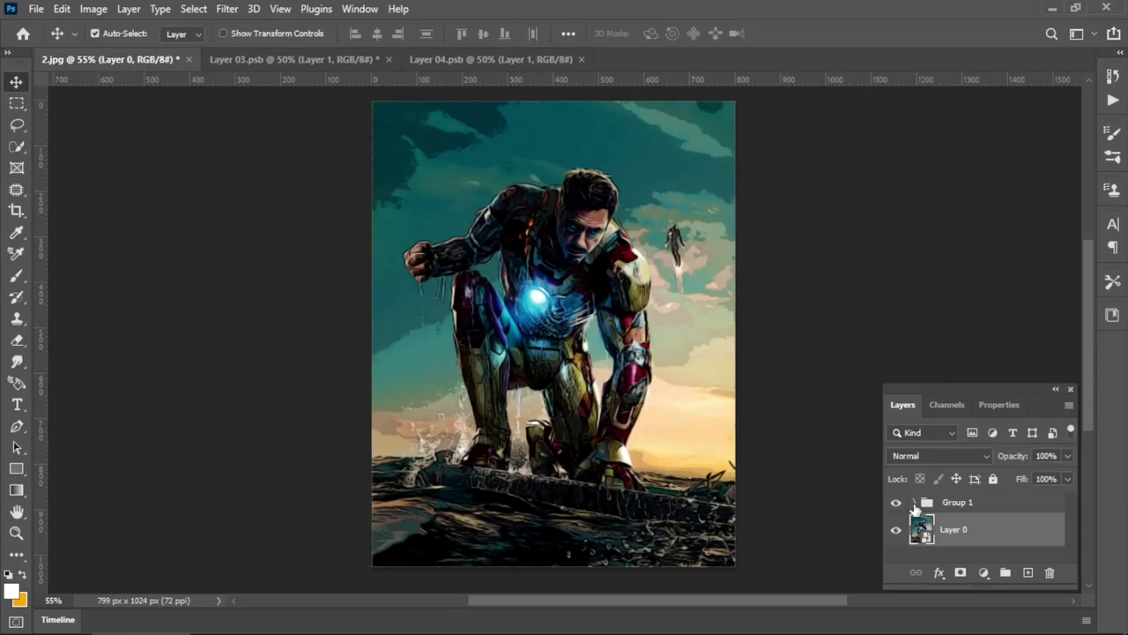
{"action": "left_click", "coordinate": [914, 503]}
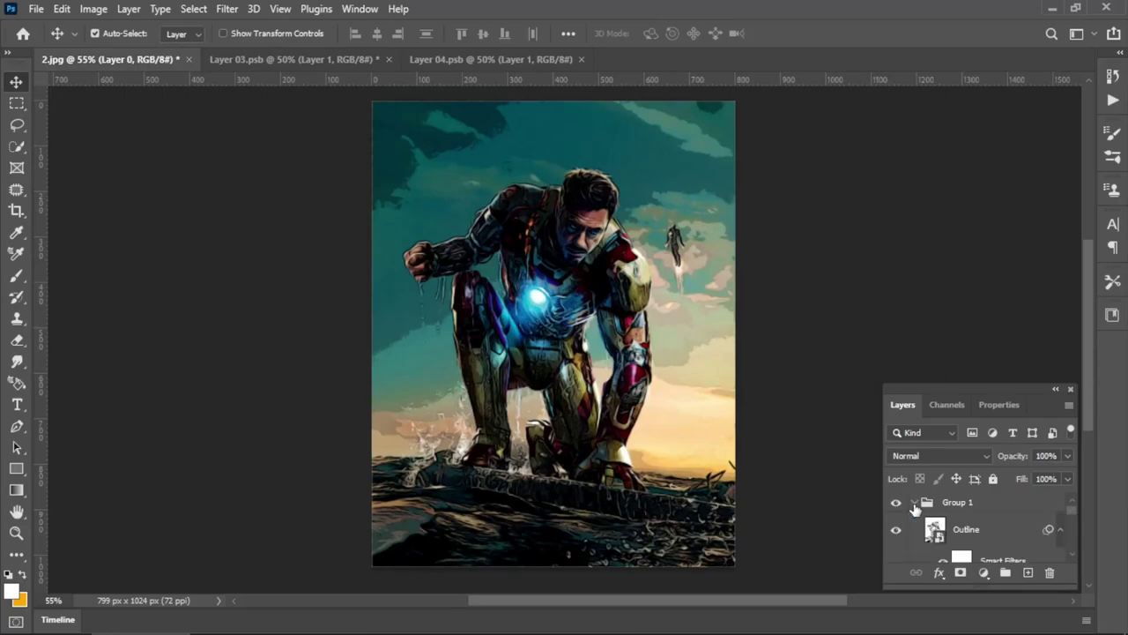